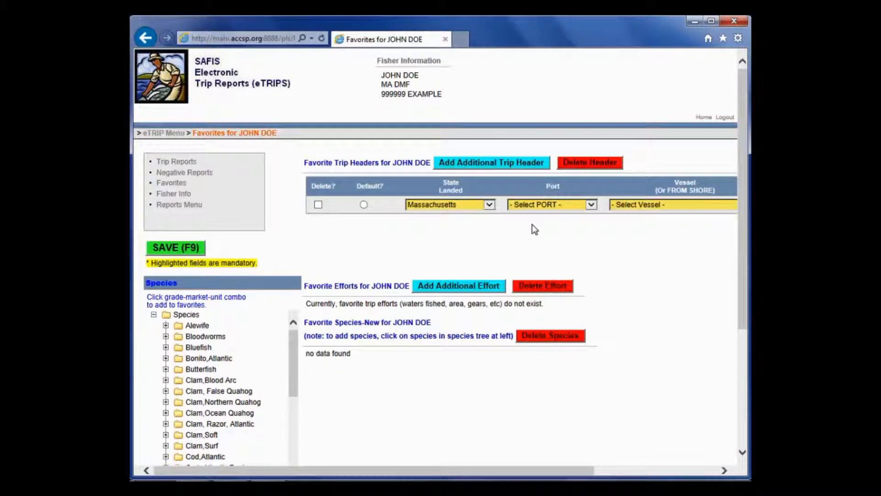
Set the favorite trip header's port to Gloucester.
{"action": "left_click", "coordinate": [555, 205]}
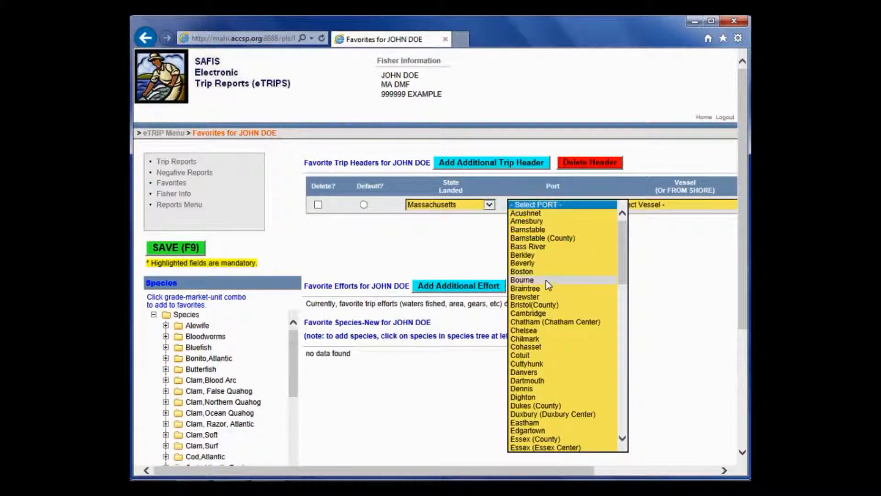
{"action": "scroll", "coordinate": [549, 295], "scroll_direction": "down", "scroll_amount": 4}
{"action": "scroll", "coordinate": [549, 297], "scroll_direction": "down", "scroll_amount": 20}
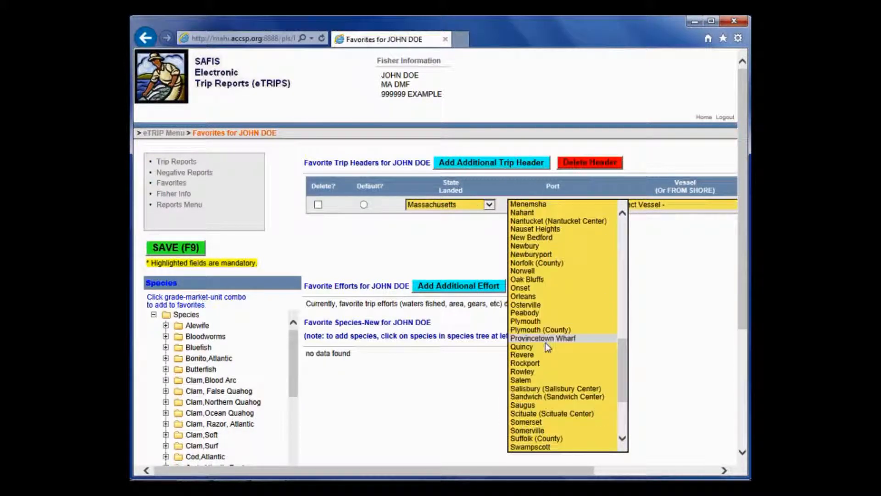
{"action": "scroll", "coordinate": [544, 342], "scroll_direction": "up", "scroll_amount": 12}
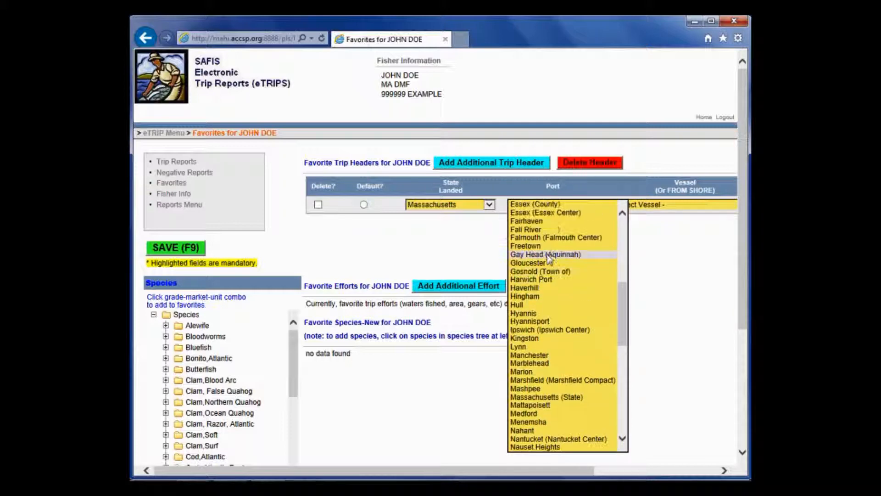
{"action": "left_click", "coordinate": [547, 262]}
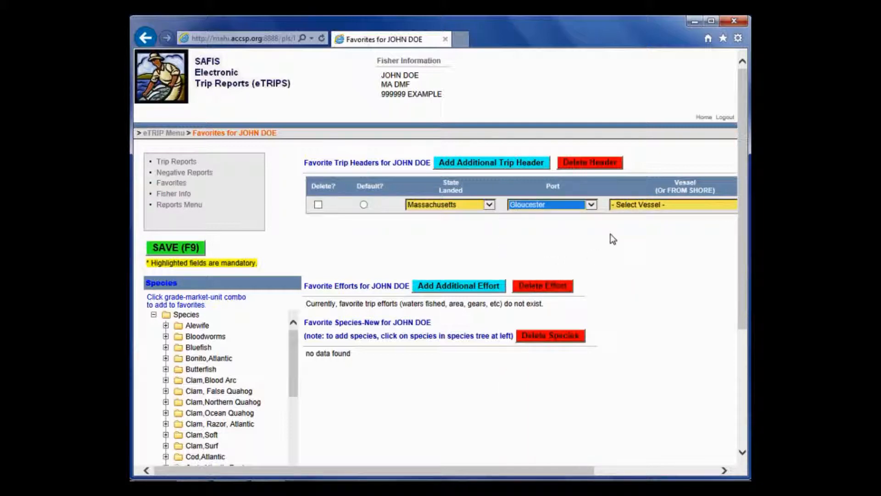
Search all Massachusetts vessels for 1234 and select A II as the favorite trip header's vessel.
{"action": "left_click", "coordinate": [658, 207]}
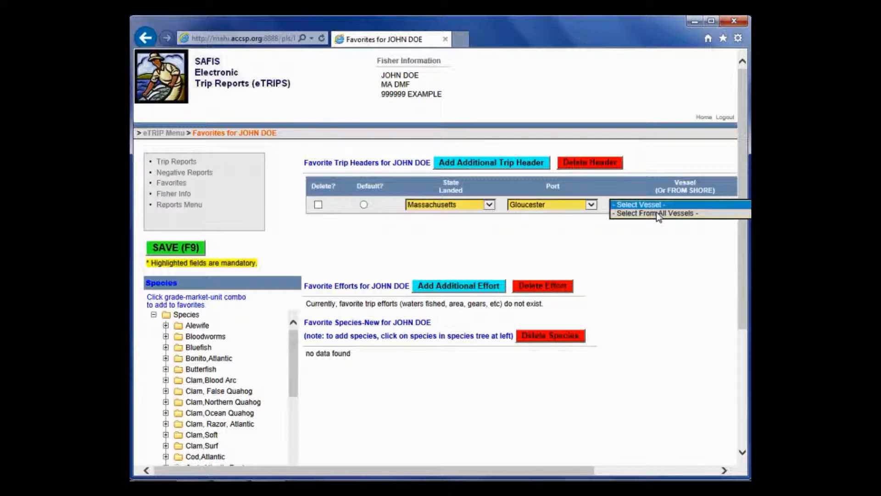
{"action": "left_click", "coordinate": [657, 212]}
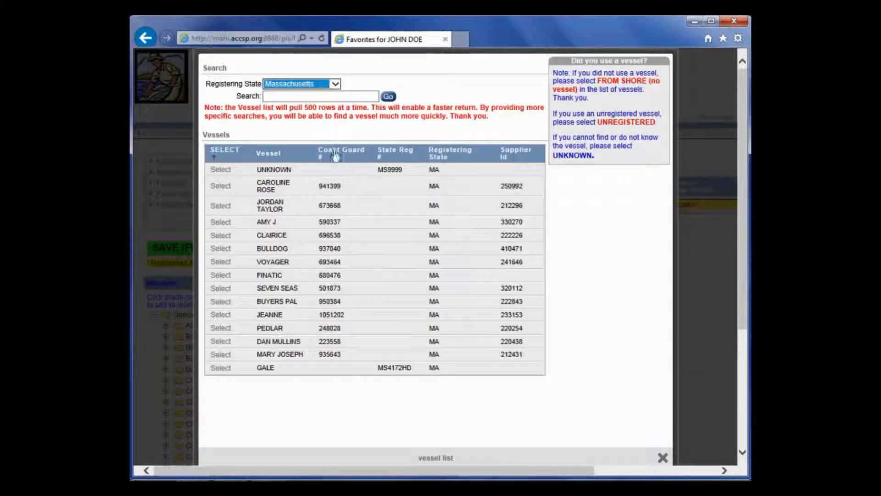
{"action": "left_click", "coordinate": [300, 96]}
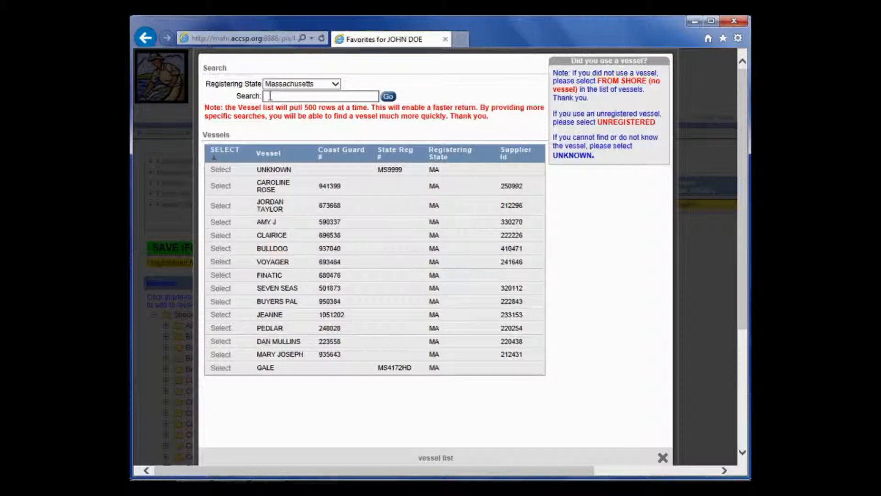
{"action": "type", "text": "1234"}
{"action": "key", "text": "Return"}
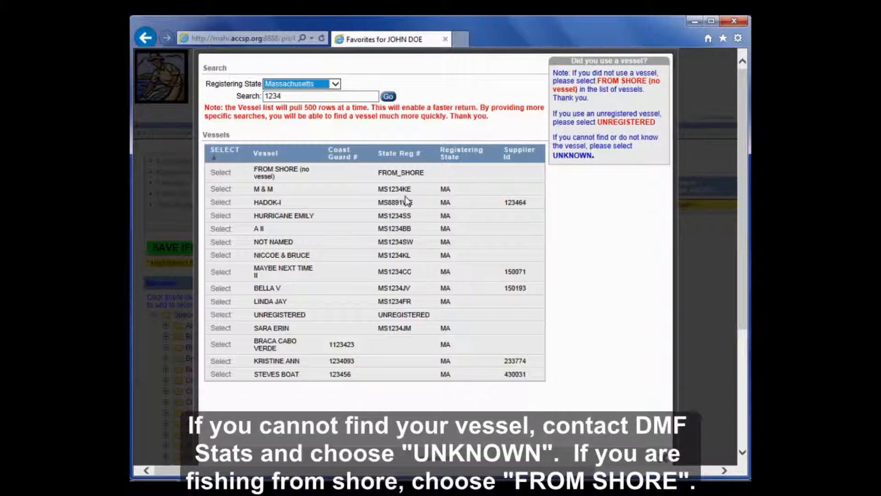
{"action": "left_click", "coordinate": [218, 230]}
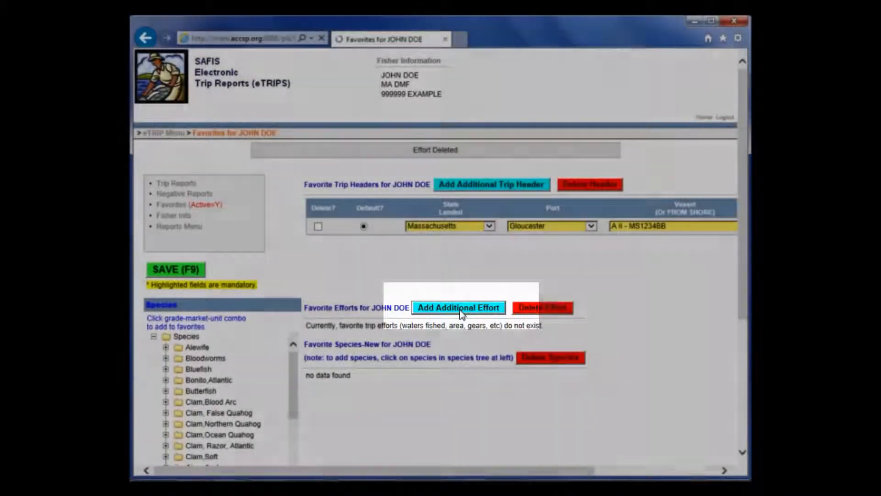
Add a favorite effort with waters fished State Waters Inshore - 2 in Massachusetts.
{"action": "left_click", "coordinate": [460, 308]}
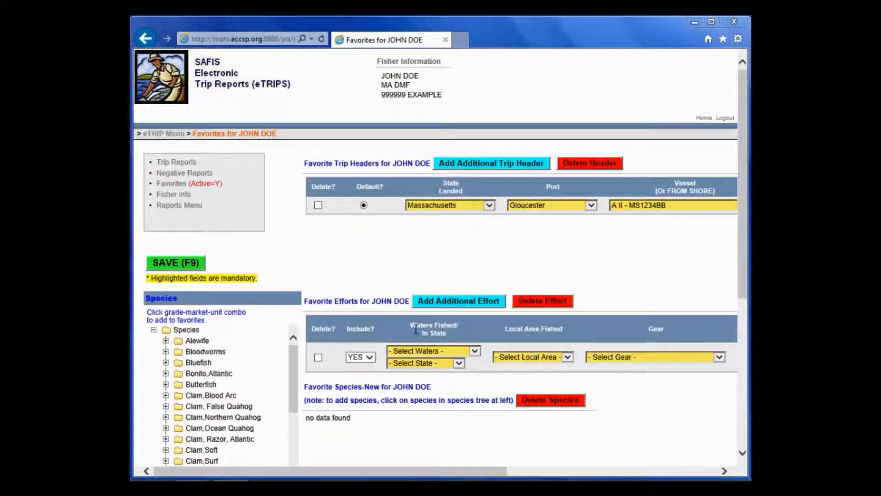
{"action": "left_click", "coordinate": [439, 352]}
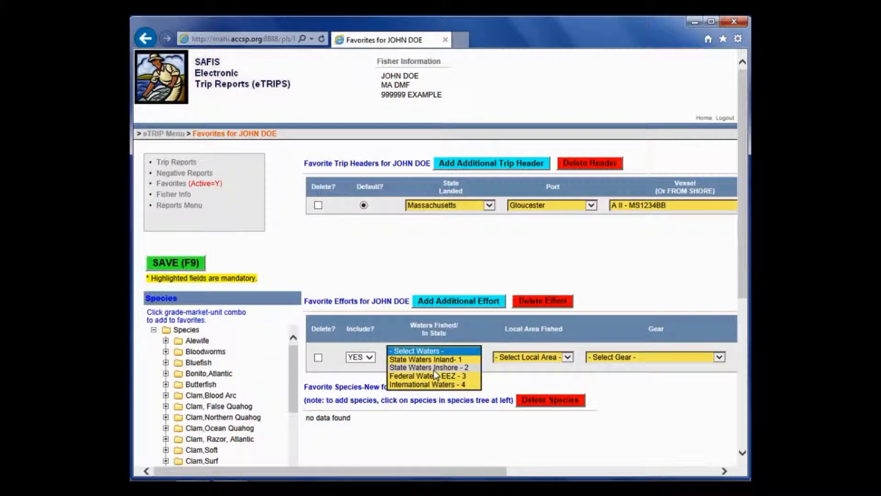
{"action": "left_click", "coordinate": [434, 369]}
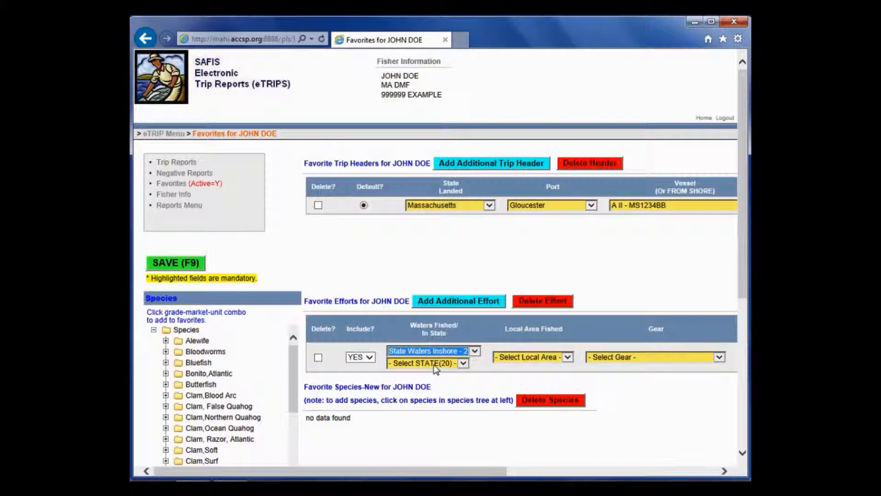
{"action": "left_click", "coordinate": [434, 364]}
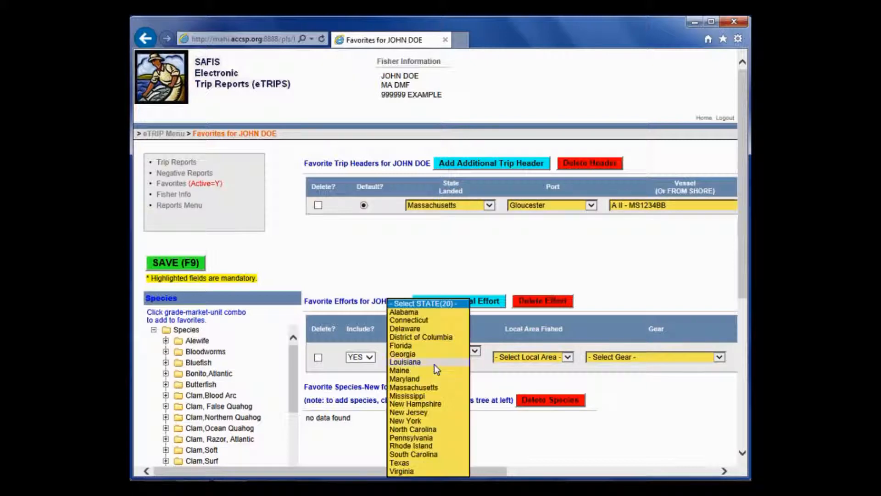
{"action": "left_click", "coordinate": [434, 388]}
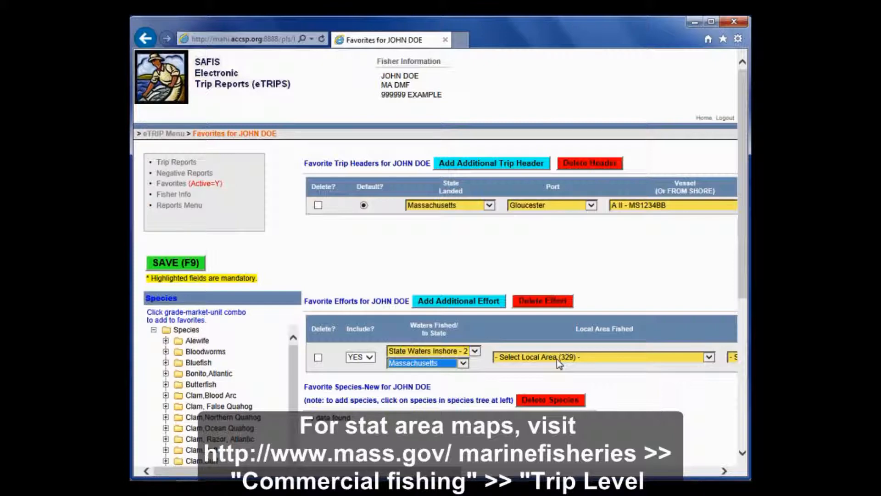
Examine the available local areas and waters fished options for the favorite effort.
{"action": "left_click", "coordinate": [557, 359]}
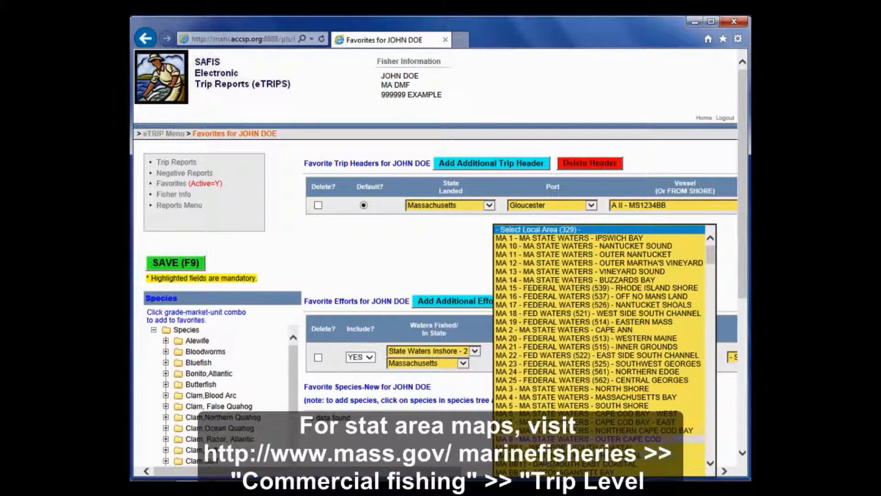
{"action": "scroll", "coordinate": [565, 427], "scroll_direction": "down", "scroll_amount": 6}
{"action": "scroll", "coordinate": [582, 342], "scroll_direction": "down", "scroll_amount": 19}
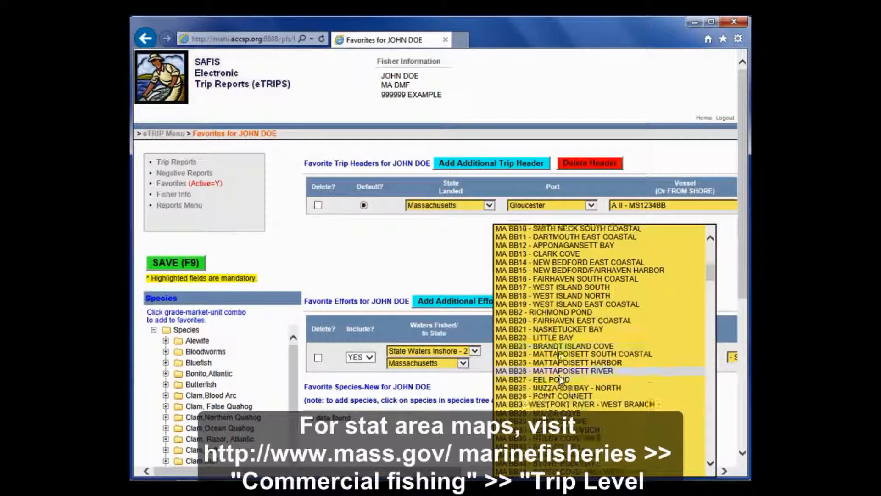
{"action": "scroll", "coordinate": [568, 377], "scroll_direction": "down", "scroll_amount": 20}
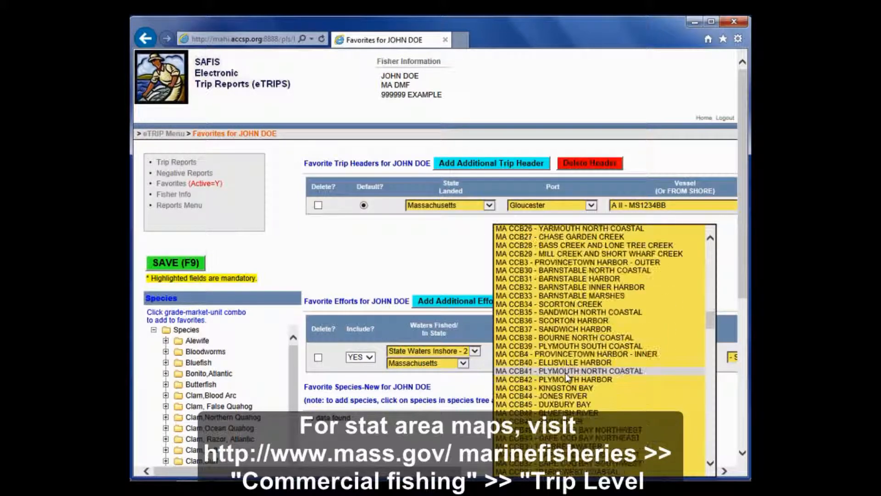
{"action": "scroll", "coordinate": [566, 366], "scroll_direction": "down", "scroll_amount": 2}
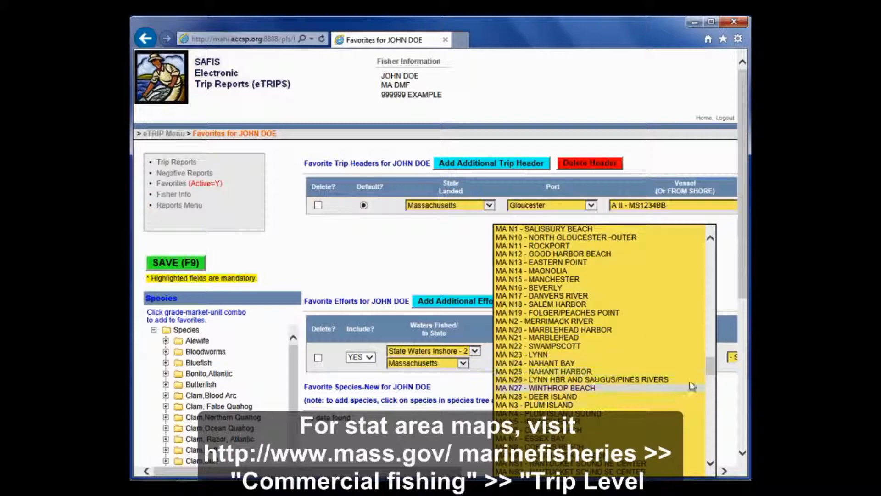
{"action": "left_click_drag", "start_coordinate": [707, 368], "coordinate": [709, 243]}
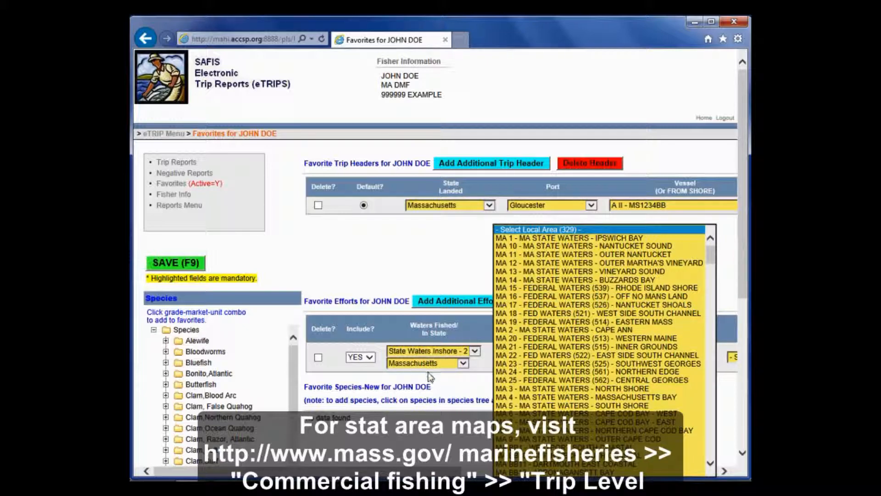
{"action": "left_click", "coordinate": [488, 383]}
{"action": "left_click", "coordinate": [449, 352]}
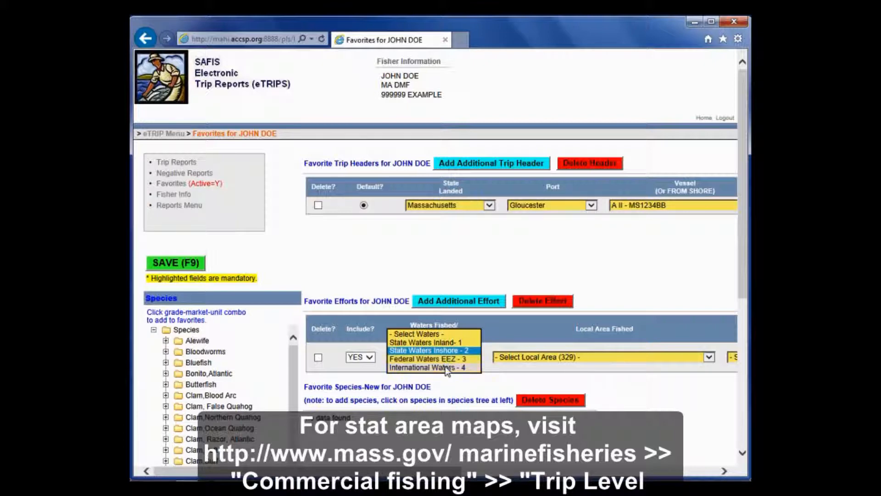
{"action": "left_click", "coordinate": [519, 360]}
Set the effort's local area to MA 3 - MA STATE WATERS - NORTH SHORE and its gear to Hook And Line (300).
{"action": "left_click", "coordinate": [519, 361]}
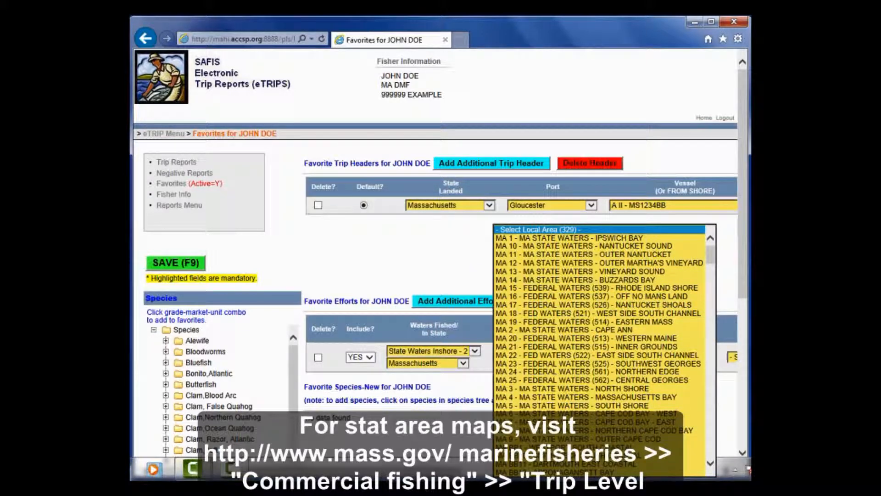
{"action": "left_click", "coordinate": [634, 388]}
{"action": "scroll", "coordinate": [580, 449], "scroll_direction": "right", "scroll_amount": 6}
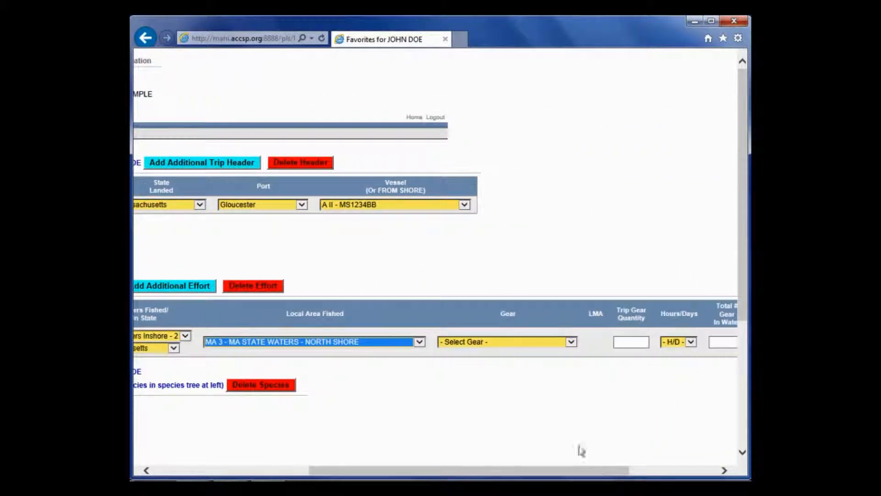
{"action": "left_click", "coordinate": [508, 341]}
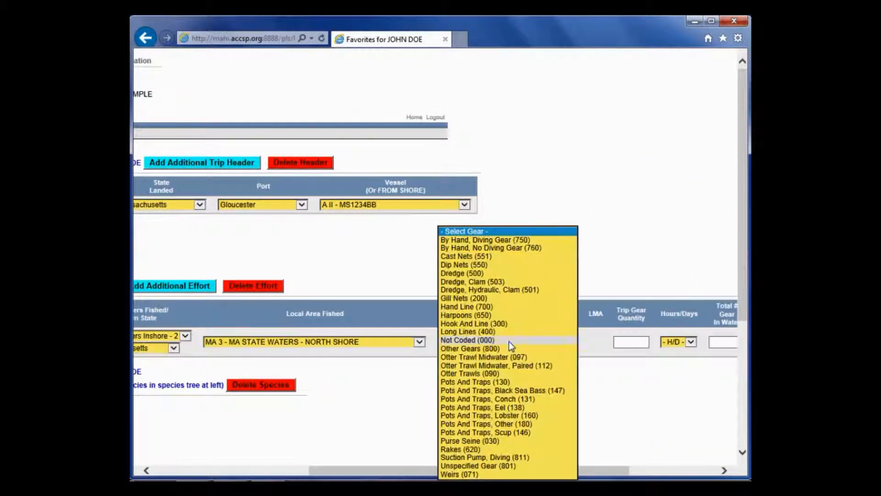
{"action": "left_click", "coordinate": [494, 325]}
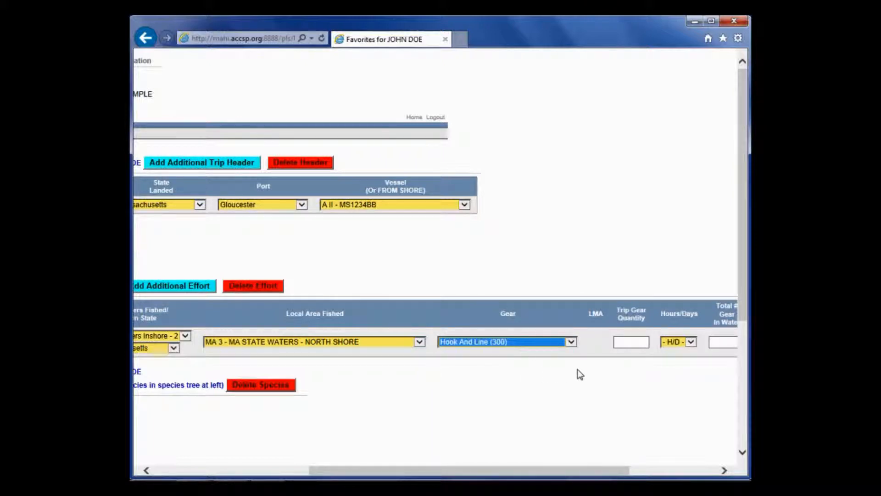
Set the effort's trip gear quantity to 1, its time unit to Hours and its total gear in water to 1.
{"action": "left_click", "coordinate": [642, 342]}
{"action": "type", "text": "1"}
{"action": "left_click", "coordinate": [715, 342]}
{"action": "type", "text": "1"}
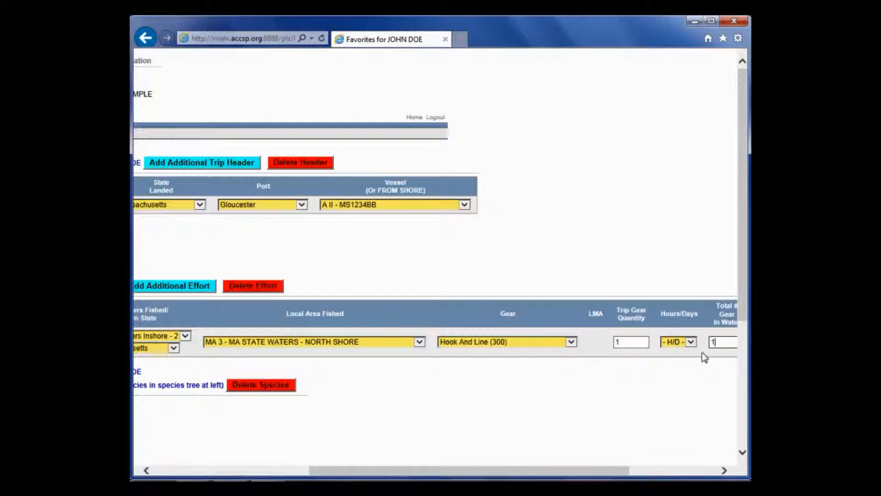
{"action": "left_click", "coordinate": [686, 344]}
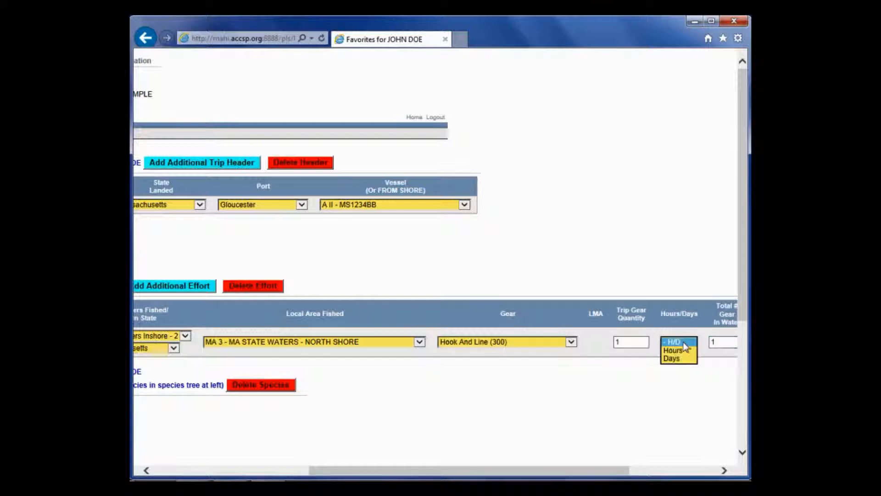
{"action": "left_click", "coordinate": [680, 351]}
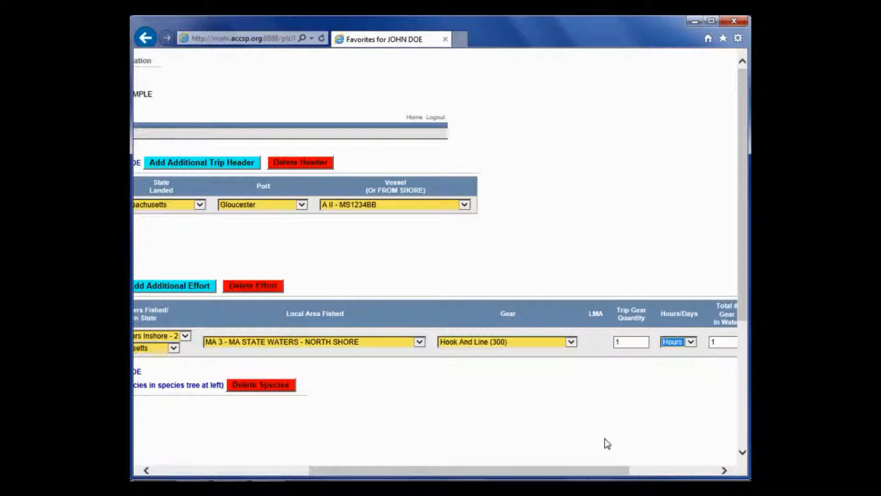
{"action": "left_click_drag", "start_coordinate": [581, 475], "coordinate": [636, 468]}
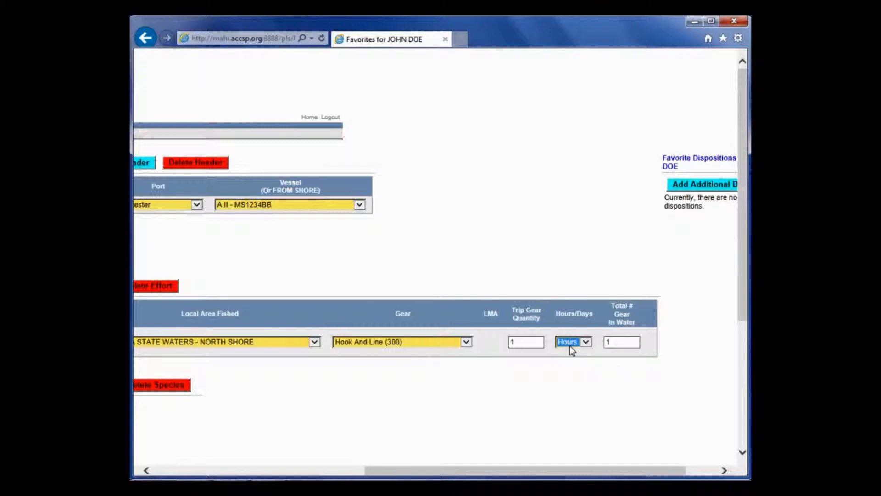
Add a second favorite effort with waters fished State Waters Inshore - 2 in Massachusetts.
{"action": "left_click_drag", "start_coordinate": [589, 475], "coordinate": [390, 457]}
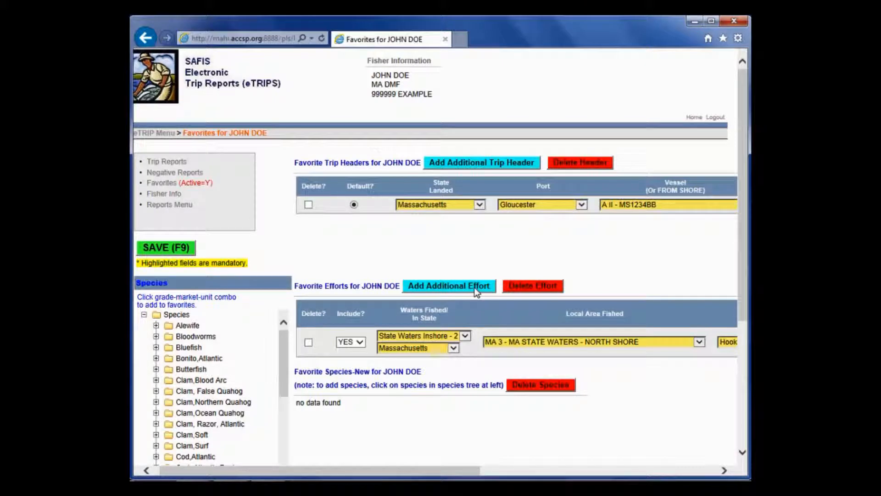
{"action": "left_click", "coordinate": [474, 287]}
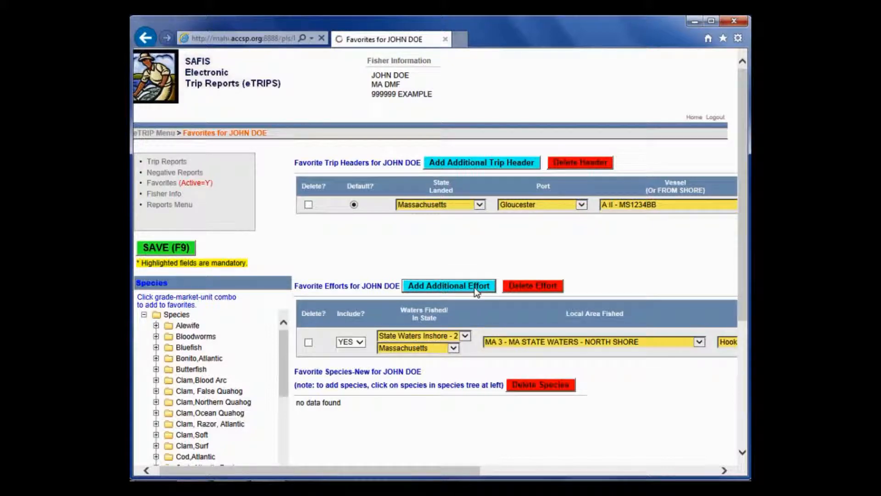
{"action": "left_click", "coordinate": [471, 371]}
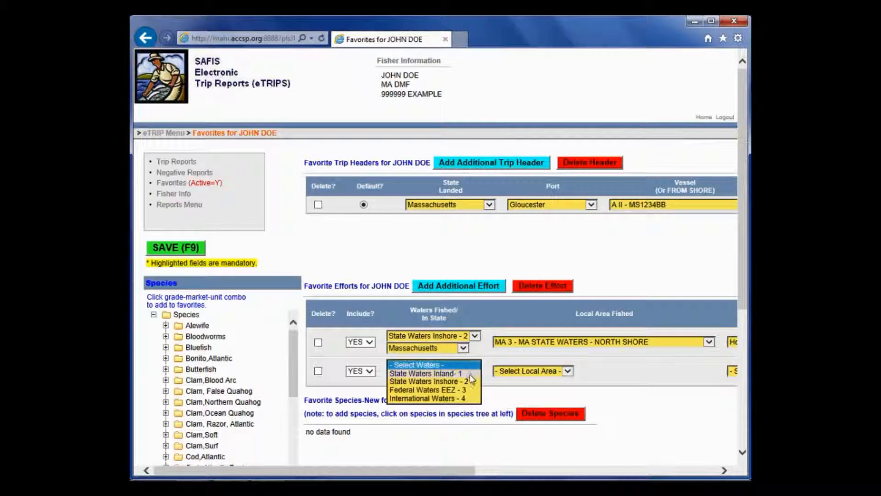
{"action": "left_click", "coordinate": [468, 385]}
{"action": "left_click", "coordinate": [461, 382]}
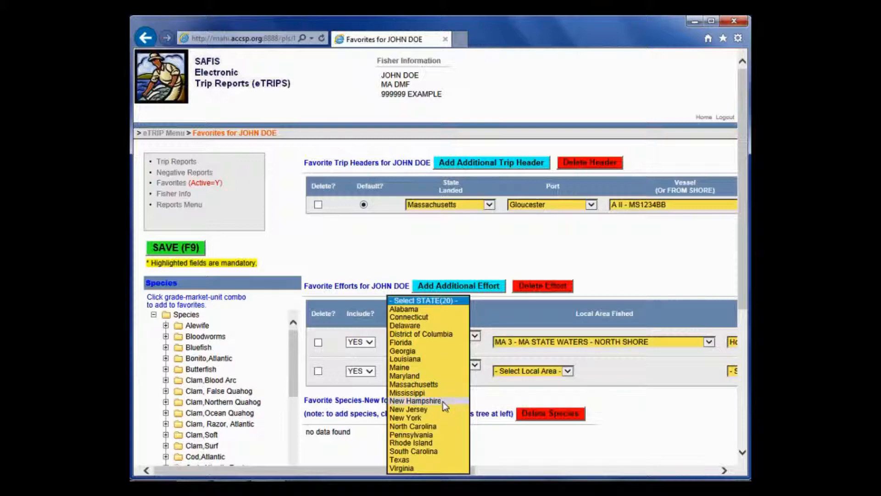
{"action": "left_click", "coordinate": [439, 385]}
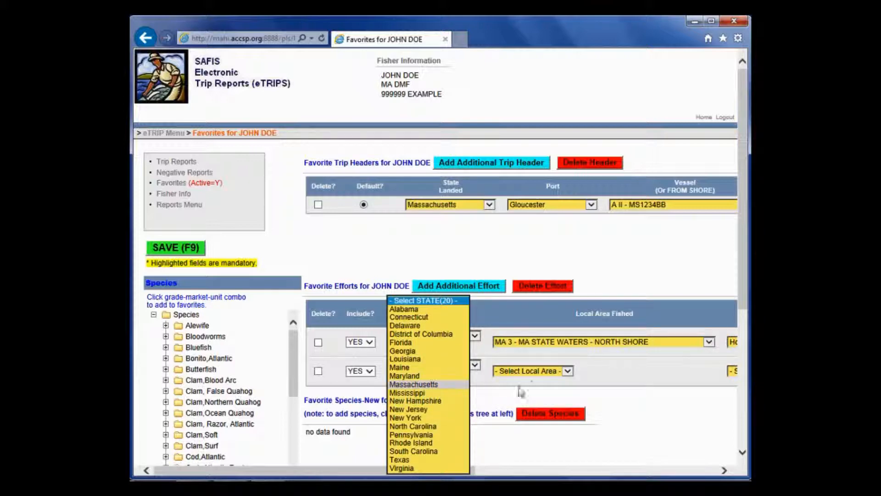
Set the second effort's local area fished to MA 3 - MA STATE WATERS - NORTH SHORE.
{"action": "left_click", "coordinate": [547, 375]}
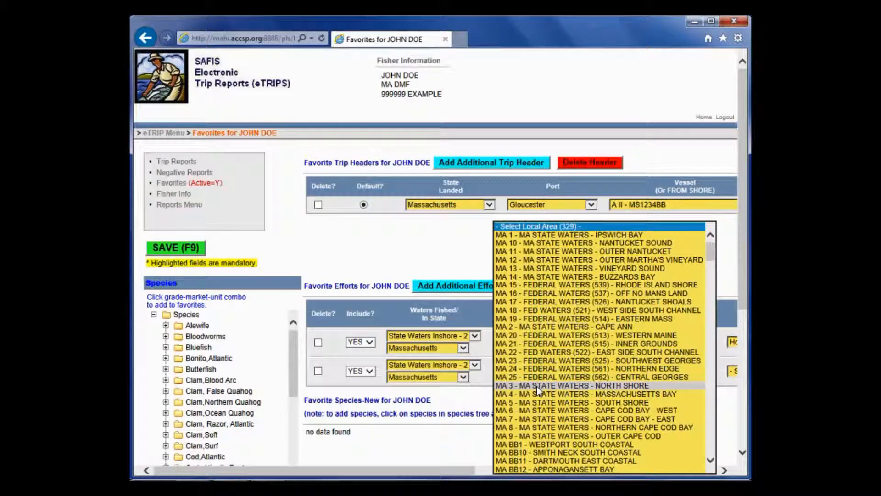
{"action": "left_click", "coordinate": [568, 395]}
{"action": "left_click", "coordinate": [503, 471]}
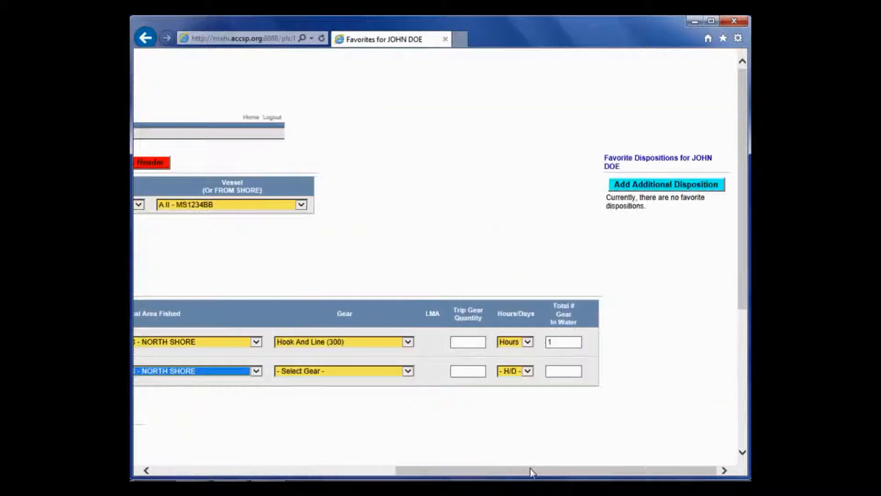
Set the second effort's gear to Pots And Traps, Lobster (160) and its LMA to LMA 1.
{"action": "left_click_drag", "start_coordinate": [502, 471], "coordinate": [452, 467]}
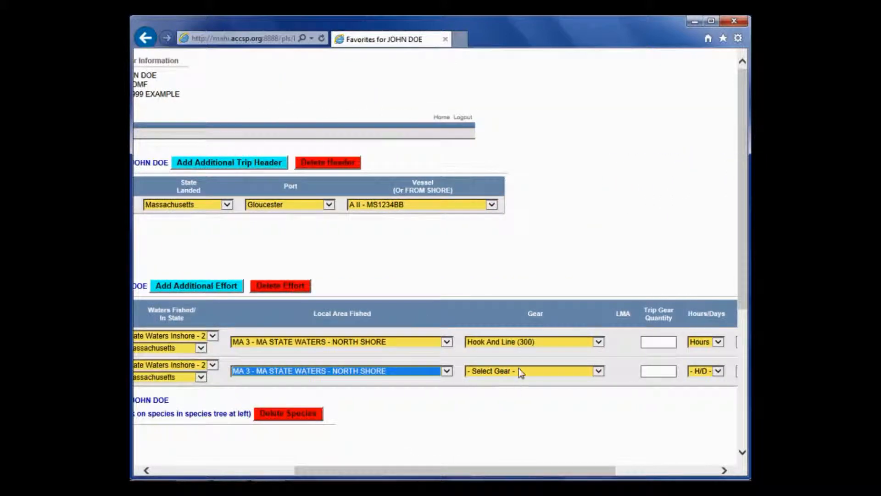
{"action": "left_click", "coordinate": [519, 370]}
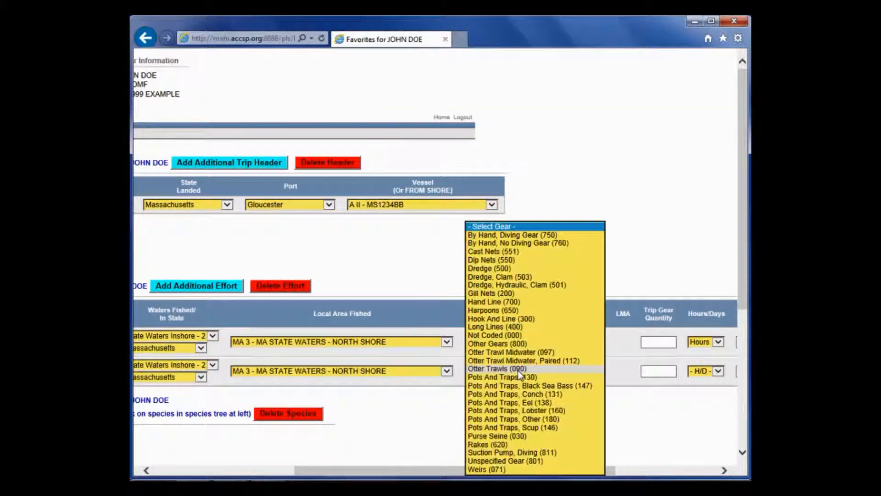
{"action": "left_click", "coordinate": [519, 411]}
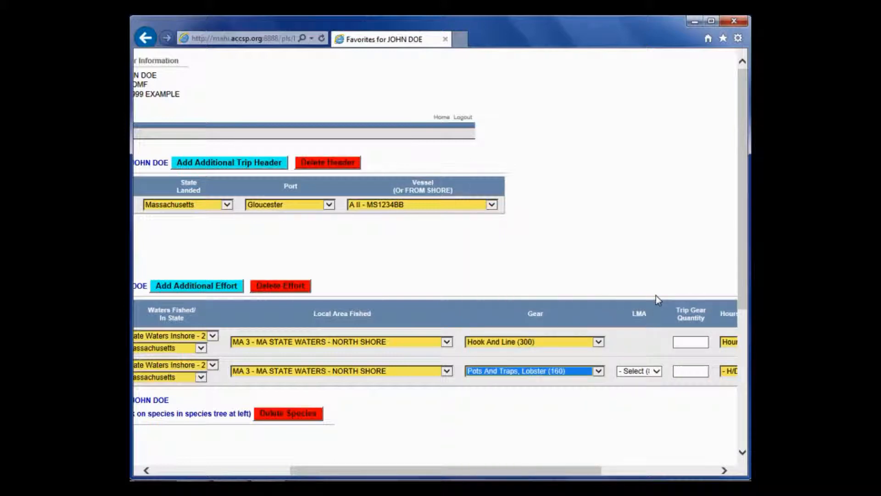
{"action": "left_click", "coordinate": [641, 371]}
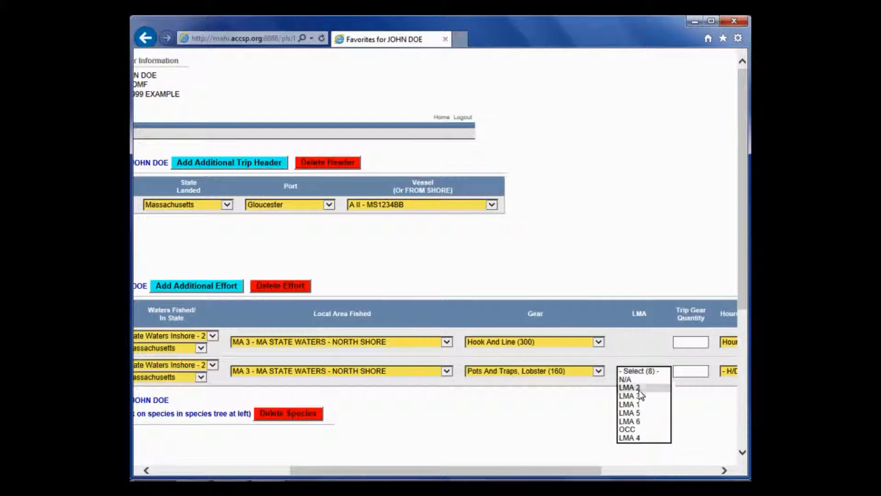
{"action": "left_click", "coordinate": [637, 404]}
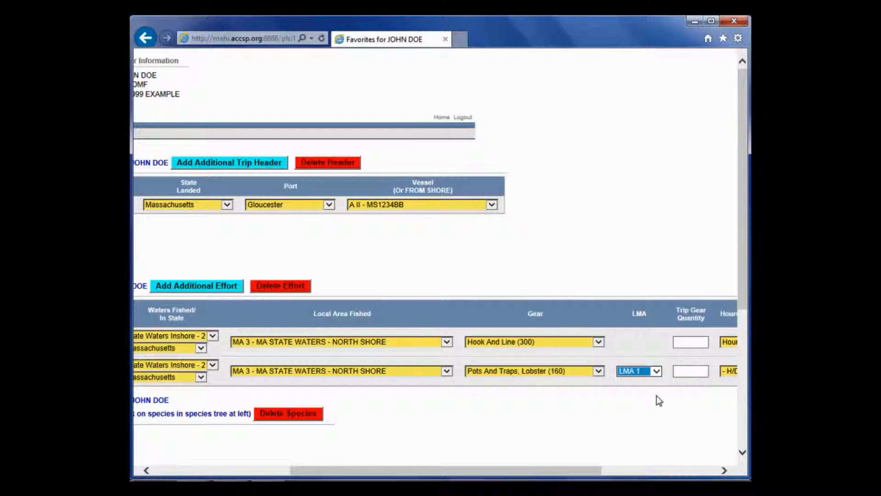
Set the second effort's total gear in water to 200, trip gear quantity to 100 and time unit to Days, and save the favorites.
{"action": "key", "text": "Tab"}
{"action": "left_click_drag", "start_coordinate": [566, 471], "coordinate": [670, 477]}
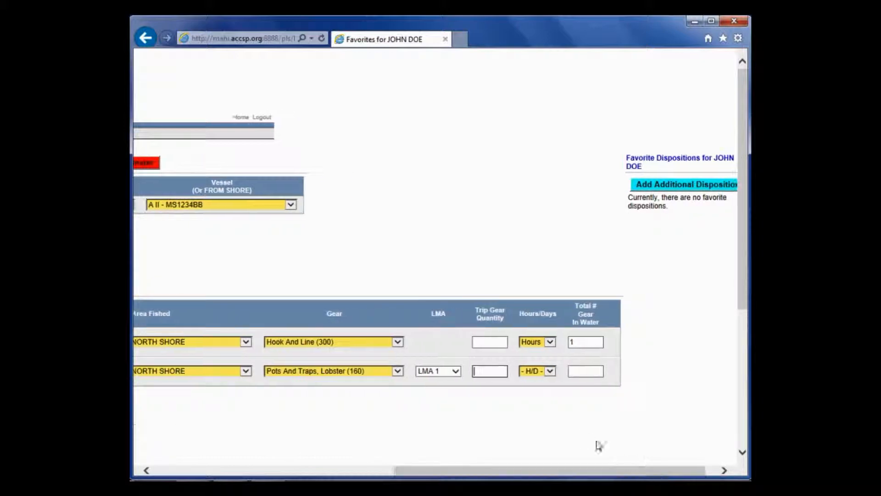
{"action": "left_click", "coordinate": [578, 375]}
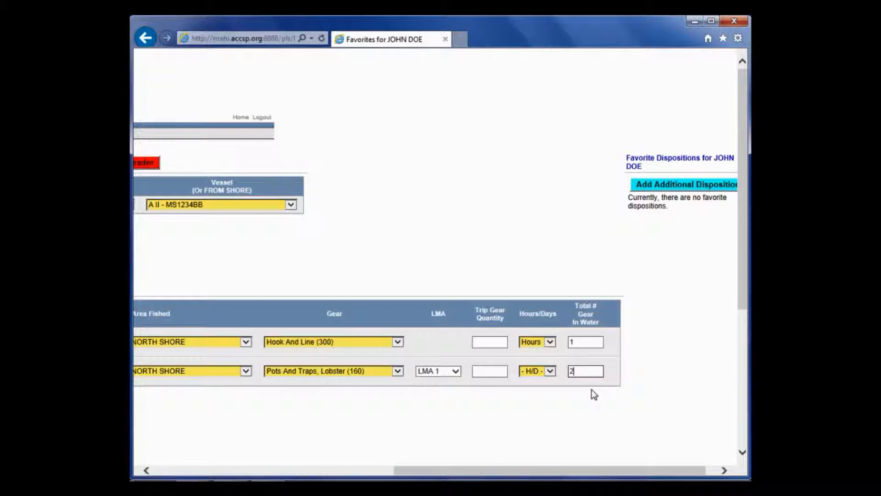
{"action": "left_click", "coordinate": [495, 372]}
{"action": "left_click", "coordinate": [543, 373]}
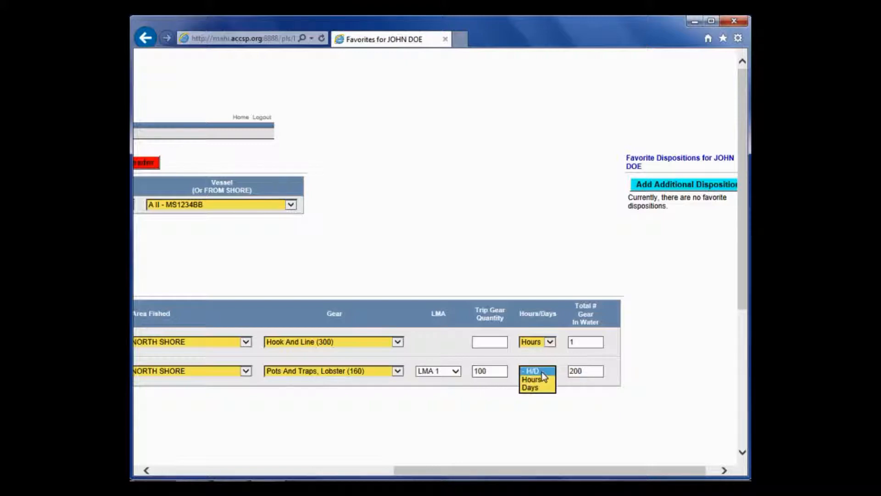
{"action": "left_click", "coordinate": [531, 387]}
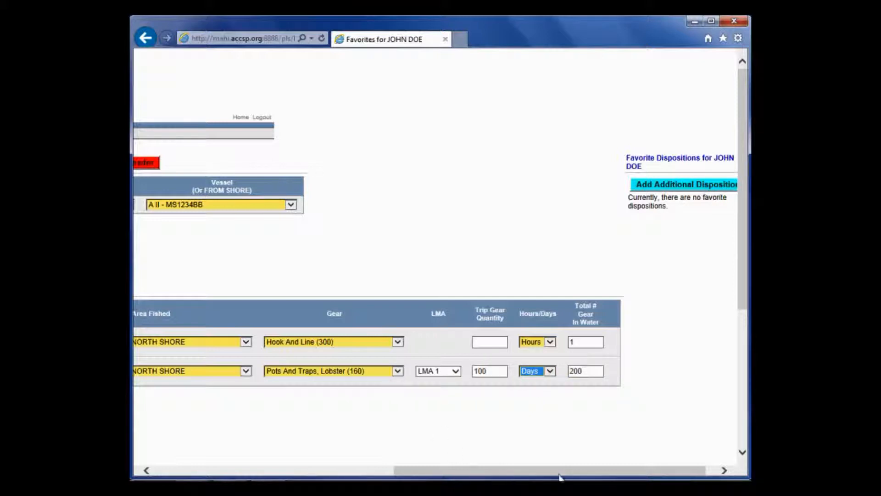
{"action": "left_click_drag", "start_coordinate": [544, 475], "coordinate": [289, 431]}
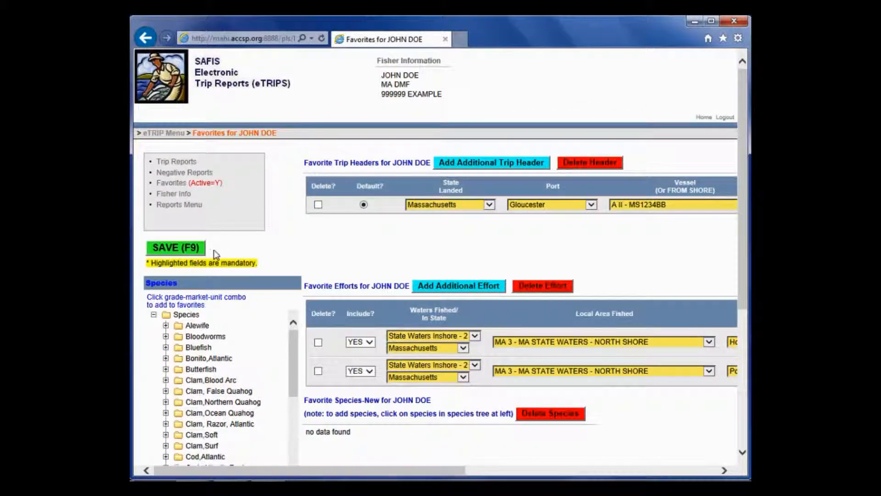
{"action": "left_click", "coordinate": [192, 250]}
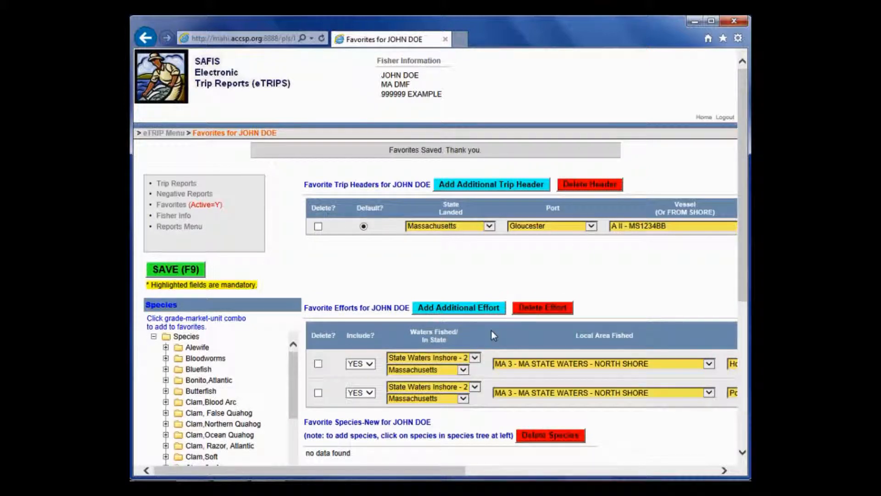
Add American lobster with the Ungraded-Unclassified-Lb combination to the favorite species.
{"action": "scroll", "coordinate": [491, 331], "scroll_direction": "down", "scroll_amount": 5}
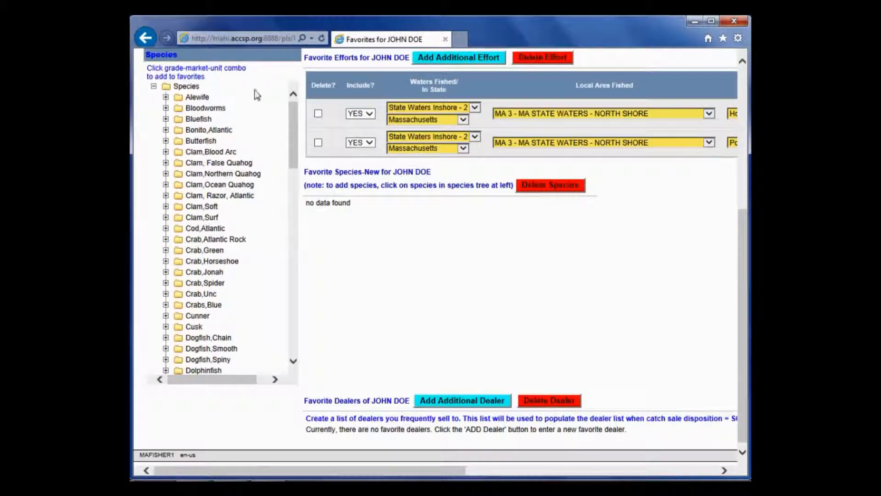
{"action": "scroll", "coordinate": [226, 183], "scroll_direction": "up", "scroll_amount": 1}
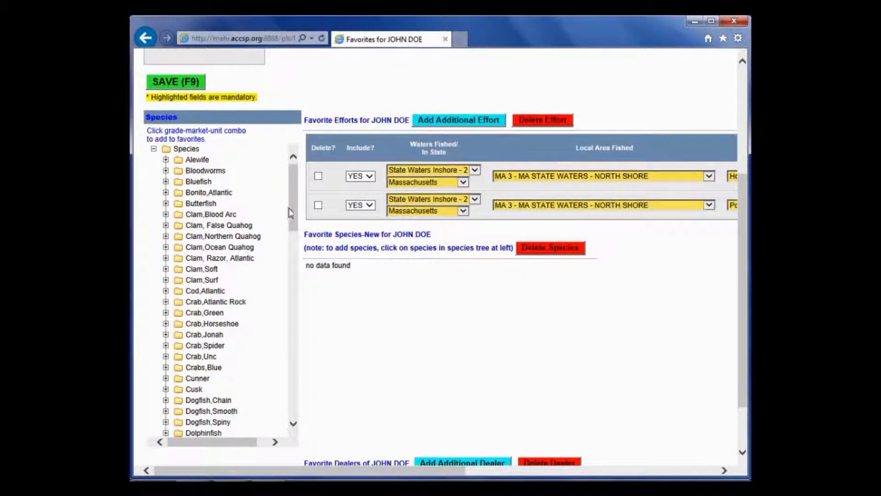
{"action": "left_click_drag", "start_coordinate": [293, 209], "coordinate": [270, 315]}
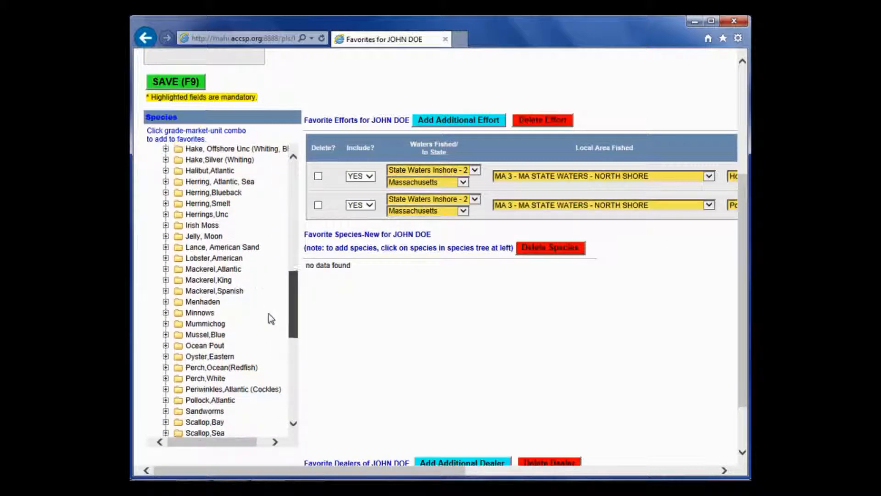
{"action": "left_click", "coordinate": [166, 258]}
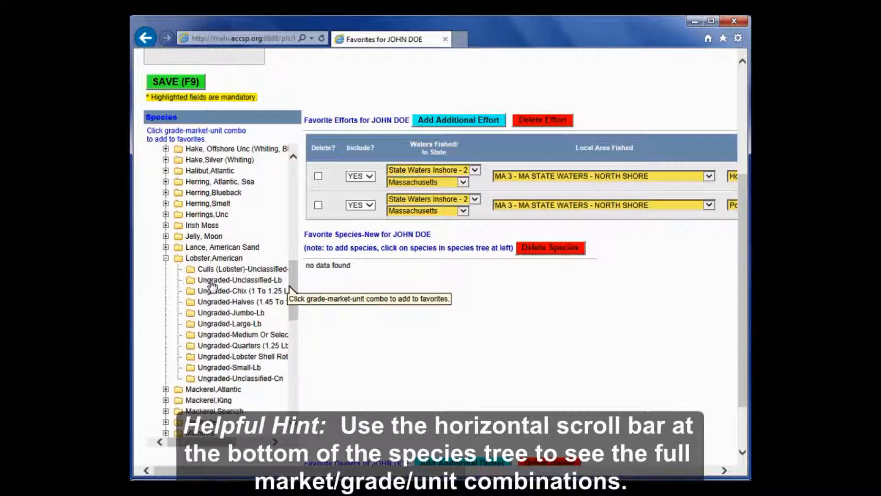
{"action": "left_click", "coordinate": [211, 282]}
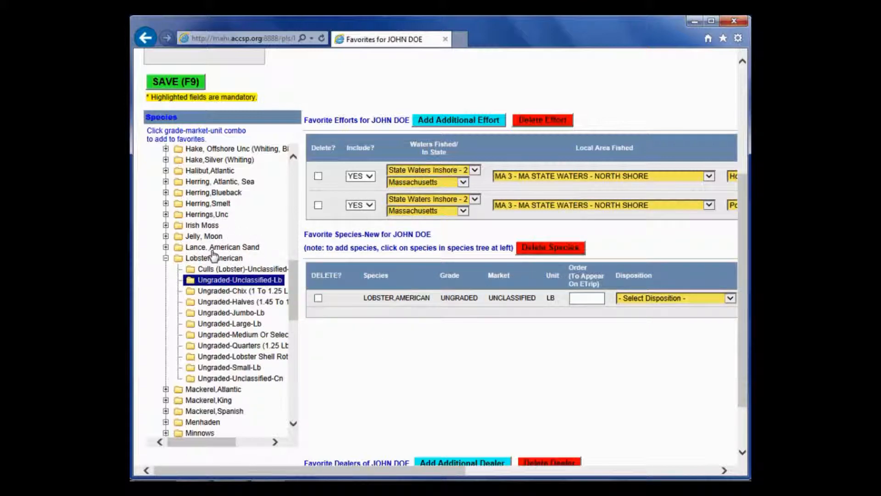
Add striped bass with the Round-Unclassified-Lb combination to the favorite species.
{"action": "scroll", "coordinate": [177, 287], "scroll_direction": "down", "scroll_amount": 8}
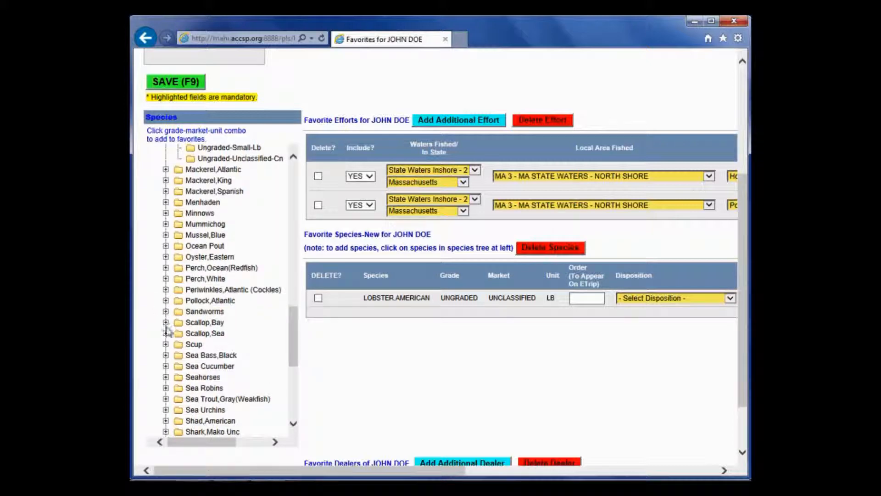
{"action": "scroll", "coordinate": [169, 374], "scroll_direction": "down", "scroll_amount": 8}
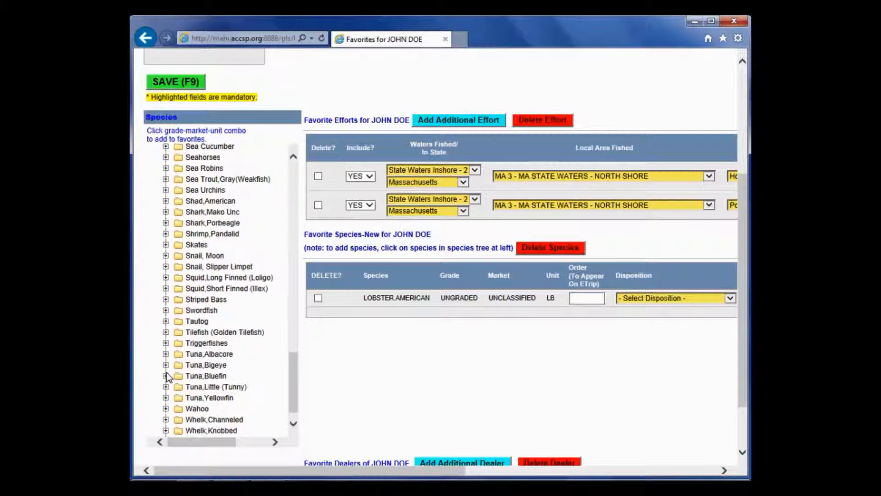
{"action": "scroll", "coordinate": [168, 376], "scroll_direction": "down", "scroll_amount": 3}
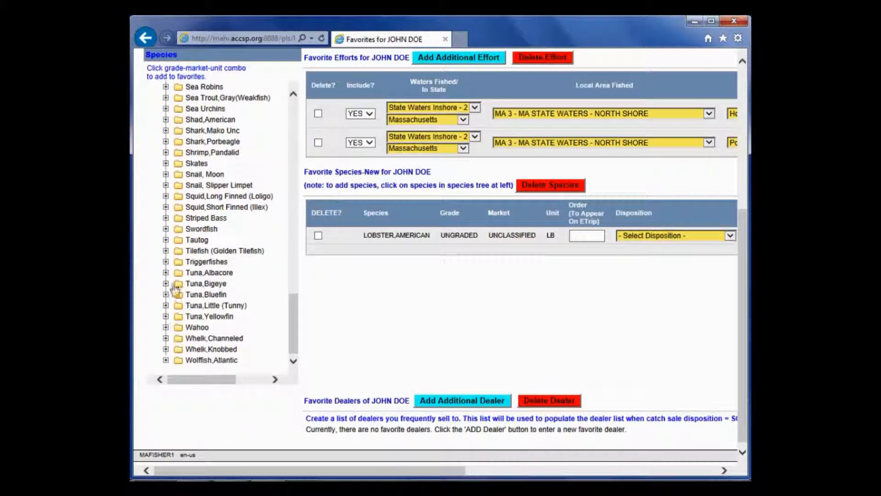
{"action": "left_click", "coordinate": [166, 218]}
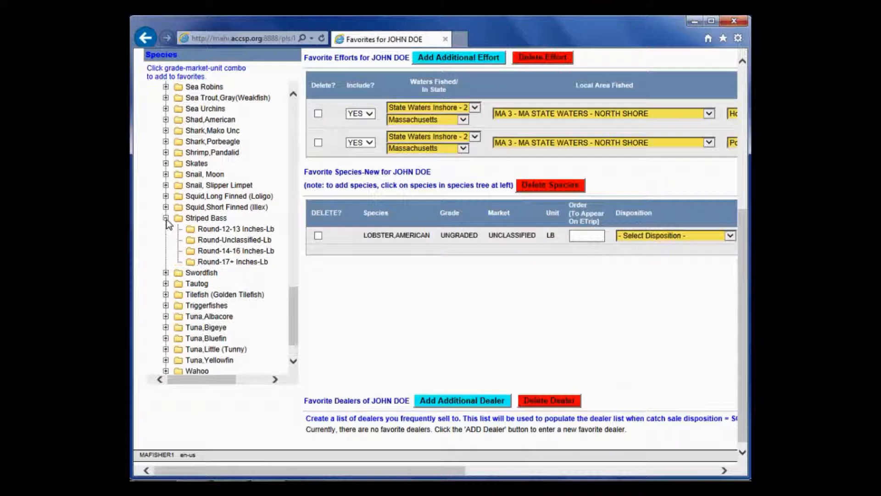
{"action": "left_click", "coordinate": [205, 244]}
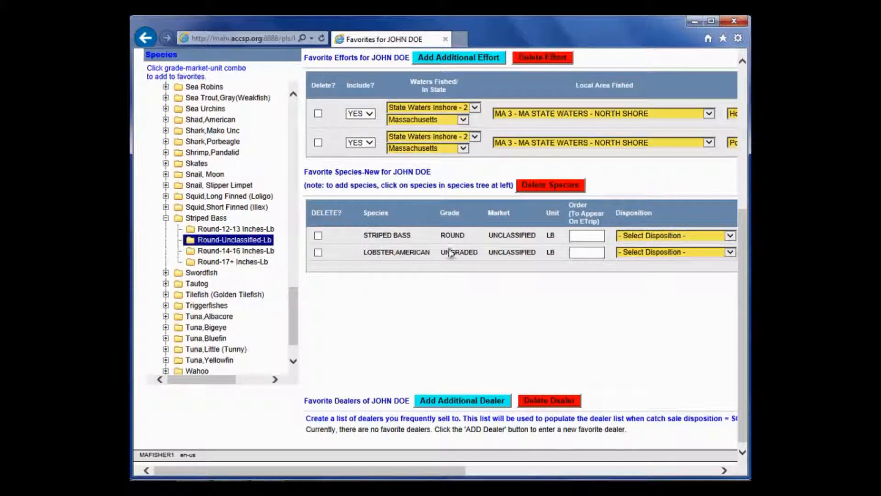
Add bluefish with the Round-Unclassified-Lb combination to the favorite species.
{"action": "scroll", "coordinate": [215, 281], "scroll_direction": "up", "scroll_amount": 10}
{"action": "scroll", "coordinate": [214, 285], "scroll_direction": "up", "scroll_amount": 15}
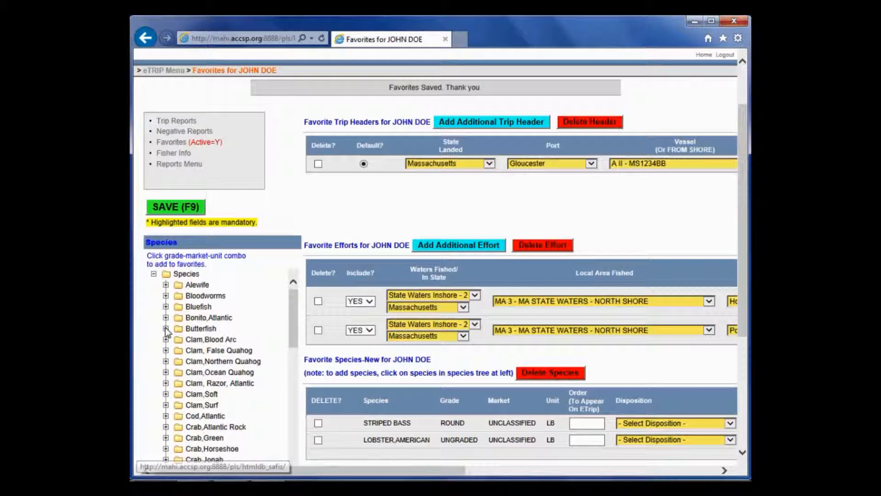
{"action": "scroll", "coordinate": [167, 330], "scroll_direction": "down", "scroll_amount": 2}
{"action": "scroll", "coordinate": [169, 324], "scroll_direction": "up", "scroll_amount": 2}
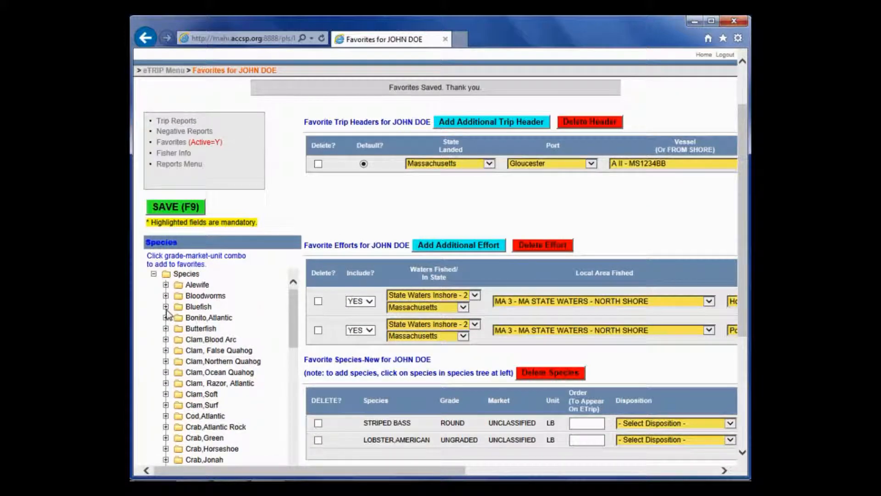
{"action": "left_click", "coordinate": [165, 307]}
{"action": "left_click", "coordinate": [225, 329]}
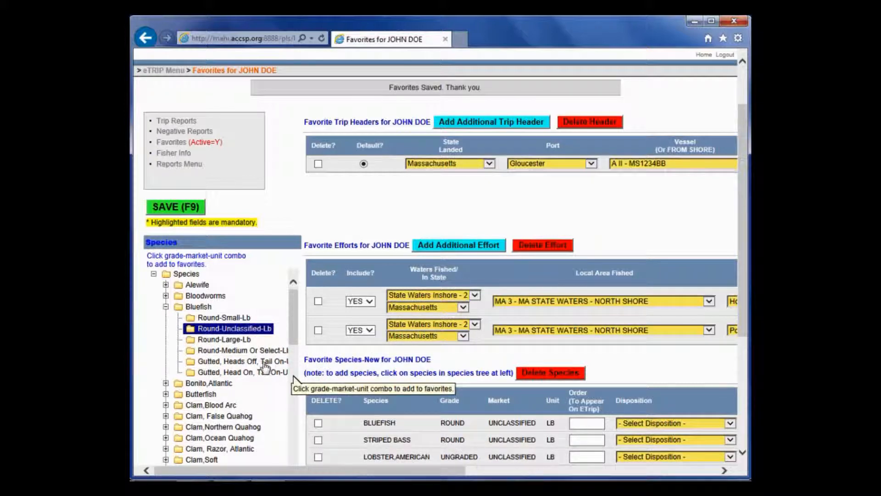
Add Jonah crab with the Ungraded-Unclassified-Lb combination to the favorite species.
{"action": "scroll", "coordinate": [265, 368], "scroll_direction": "down", "scroll_amount": 8}
{"action": "scroll", "coordinate": [248, 372], "scroll_direction": "down", "scroll_amount": 6}
{"action": "left_click", "coordinate": [243, 380]}
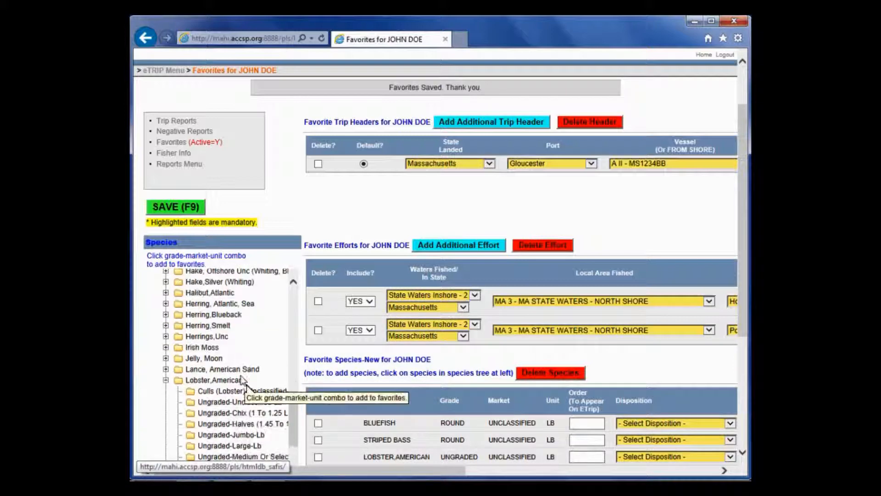
{"action": "scroll", "coordinate": [241, 380], "scroll_direction": "up", "scroll_amount": 9}
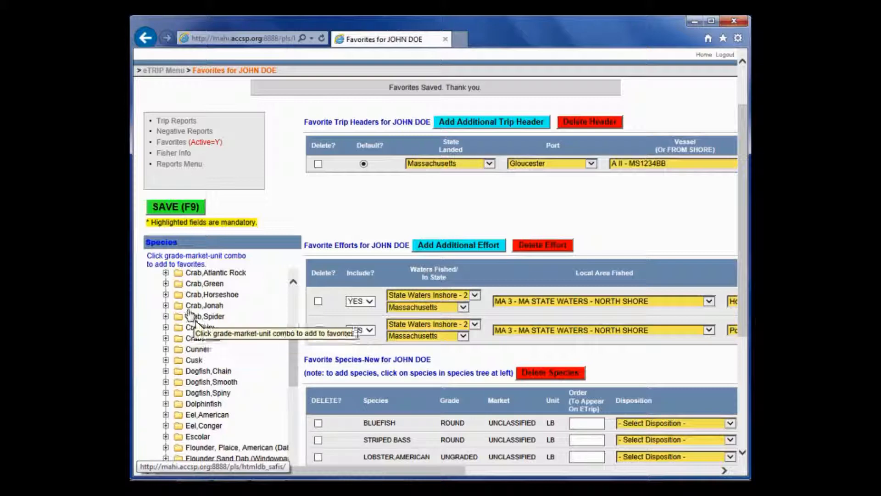
{"action": "left_click", "coordinate": [166, 306]}
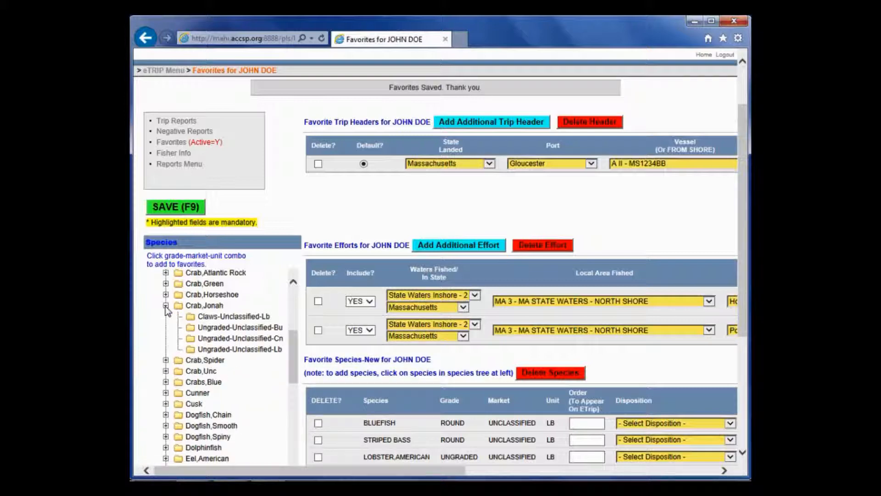
{"action": "left_click", "coordinate": [223, 351]}
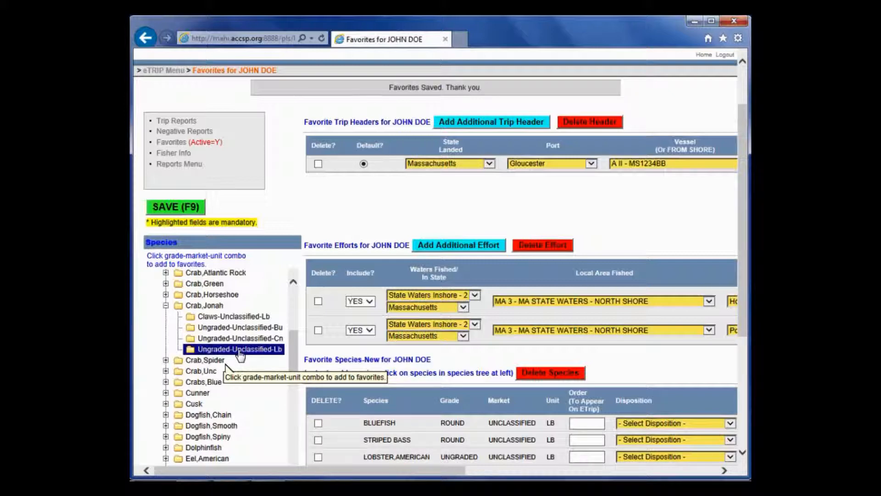
Add black sea bass with the Round-Unclassified-Lb combination to the favorite species.
{"action": "scroll", "coordinate": [236, 387], "scroll_direction": "down", "scroll_amount": 10}
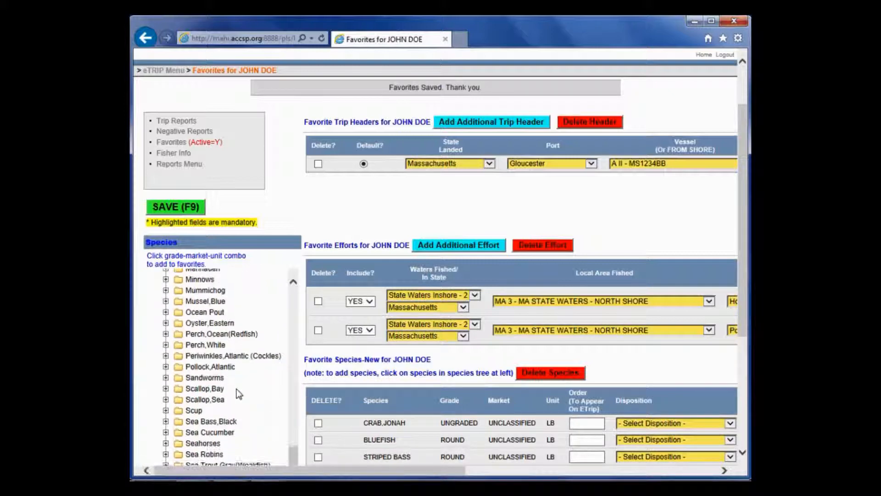
{"action": "scroll", "coordinate": [237, 395], "scroll_direction": "down", "scroll_amount": 2}
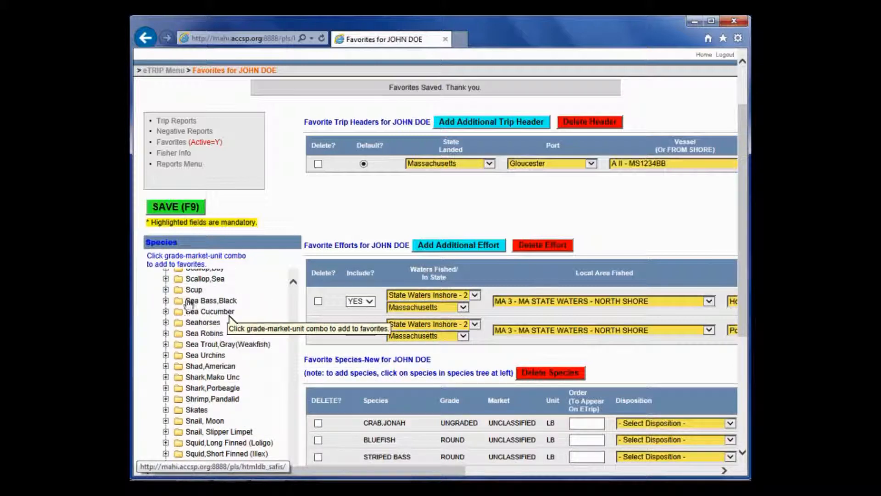
{"action": "left_click", "coordinate": [166, 301]}
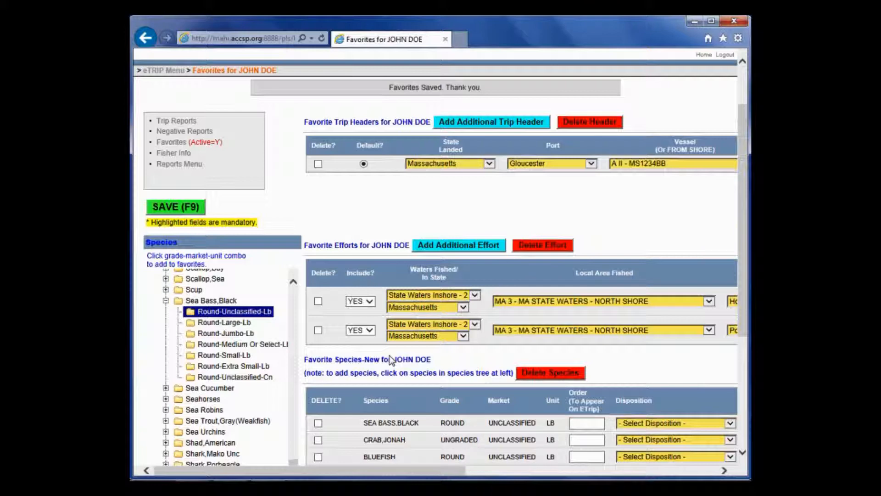
{"action": "scroll", "coordinate": [211, 373], "scroll_direction": "up", "scroll_amount": 10}
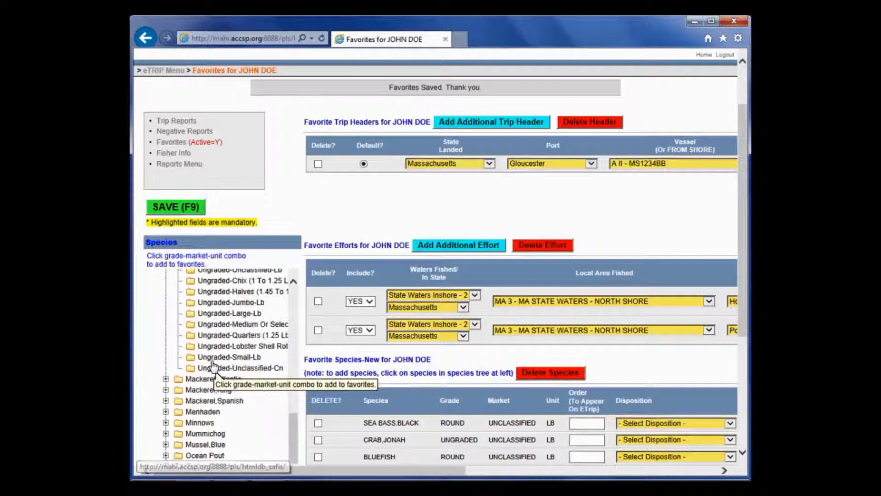
{"action": "scroll", "coordinate": [216, 373], "scroll_direction": "up", "scroll_amount": 10}
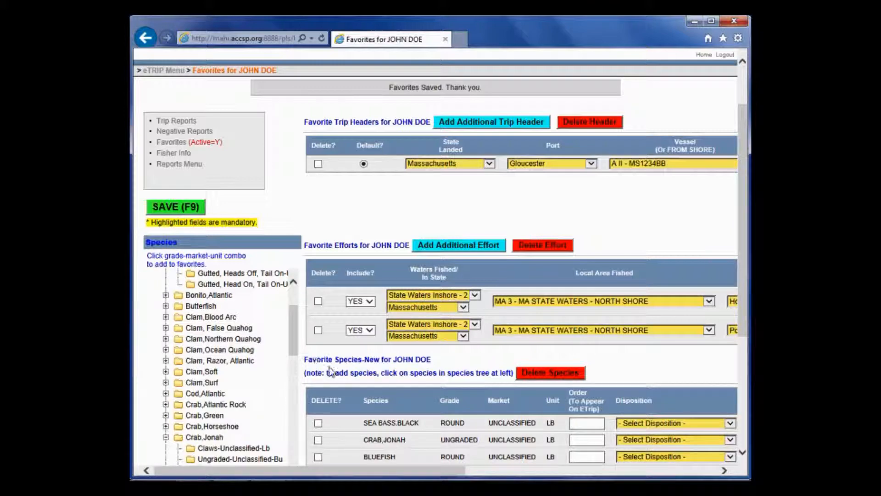
{"action": "scroll", "coordinate": [340, 364], "scroll_direction": "down", "scroll_amount": 3}
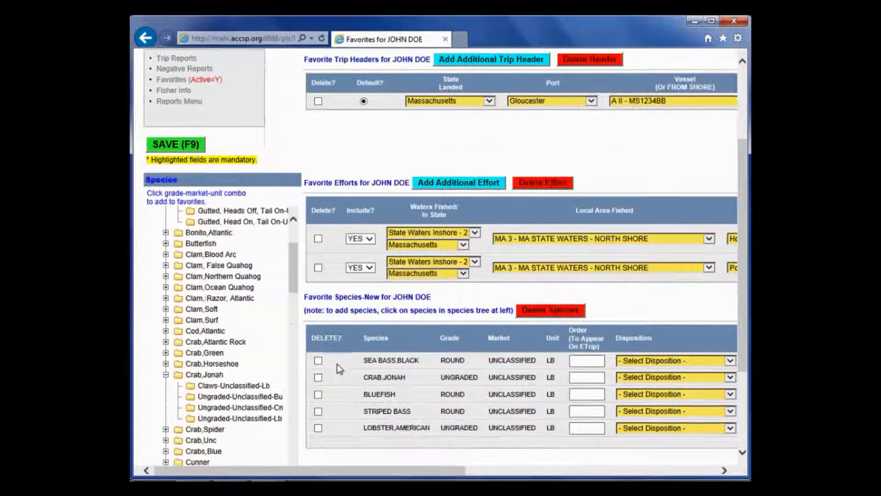
{"action": "scroll", "coordinate": [349, 365], "scroll_direction": "down", "scroll_amount": 3}
{"action": "scroll", "coordinate": [427, 408], "scroll_direction": "down", "scroll_amount": 3}
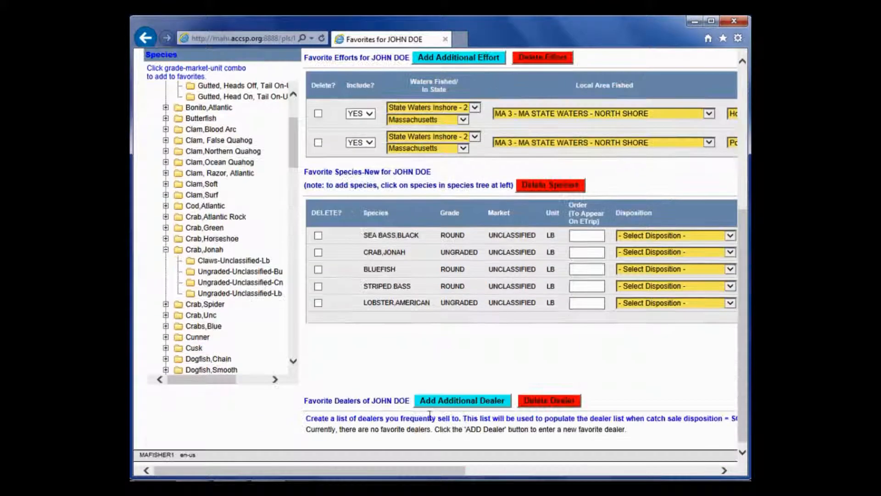
Set the disposition of all five favorite species to Food.
{"action": "scroll", "coordinate": [454, 475], "scroll_direction": "right", "scroll_amount": 3}
{"action": "scroll", "coordinate": [454, 476], "scroll_direction": "right", "scroll_amount": 2}
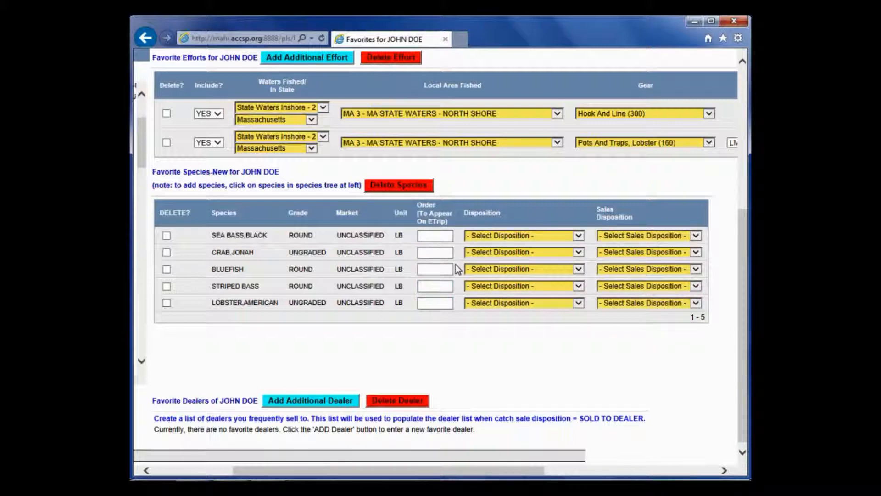
{"action": "left_click", "coordinate": [508, 237]}
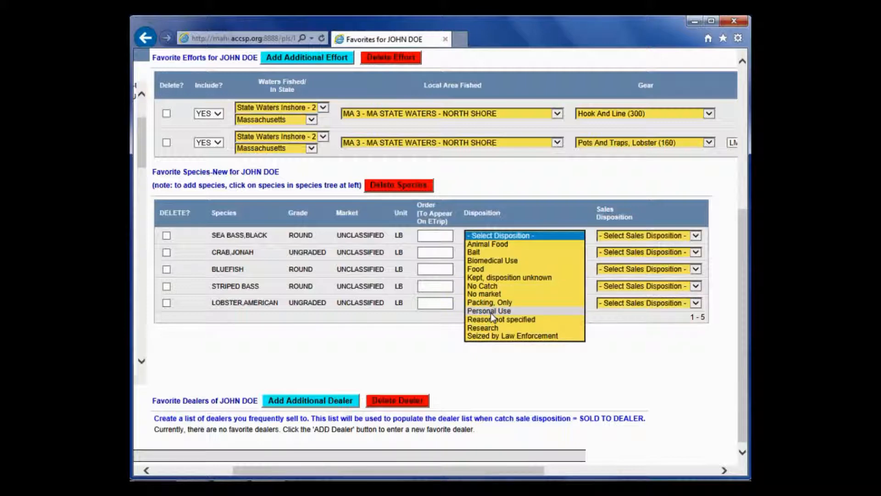
{"action": "left_click", "coordinate": [476, 269]}
{"action": "left_click", "coordinate": [486, 252]}
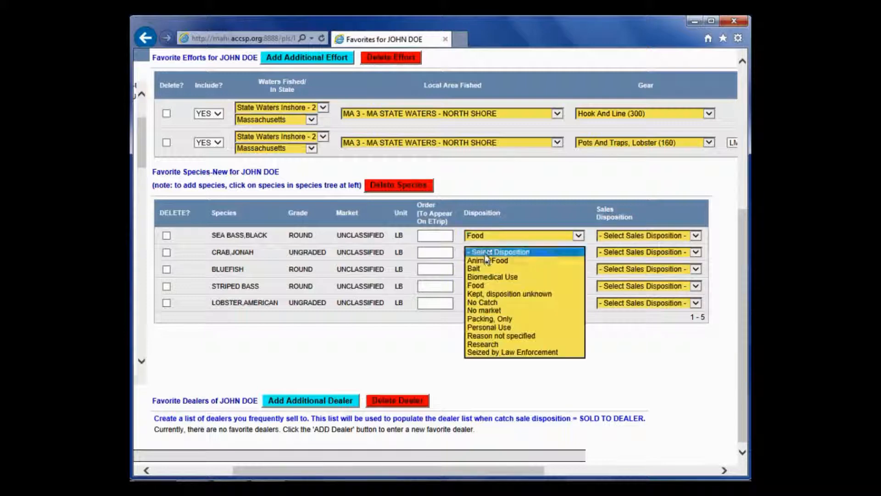
{"action": "left_click", "coordinate": [488, 286]}
{"action": "left_click", "coordinate": [486, 272]}
{"action": "left_click", "coordinate": [489, 302]}
{"action": "left_click", "coordinate": [488, 286]}
{"action": "left_click", "coordinate": [476, 319]}
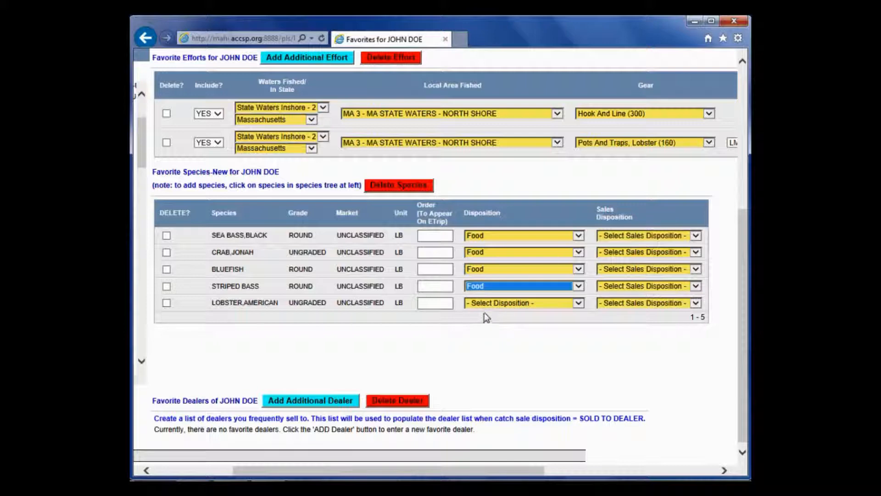
{"action": "left_click", "coordinate": [486, 304]}
{"action": "left_click", "coordinate": [477, 336]}
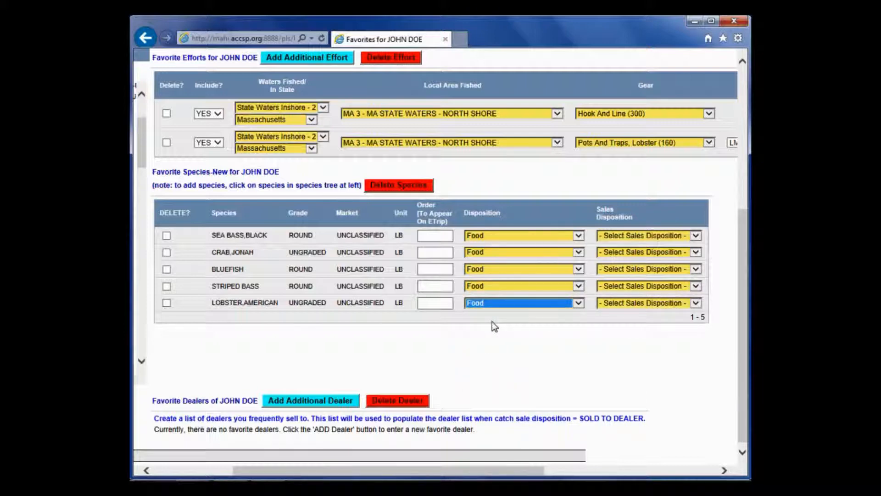
Add a second striped bass entry with the Round-Unclassified-Lb combination to the favorite species.
{"action": "left_click_drag", "start_coordinate": [500, 471], "coordinate": [420, 471]}
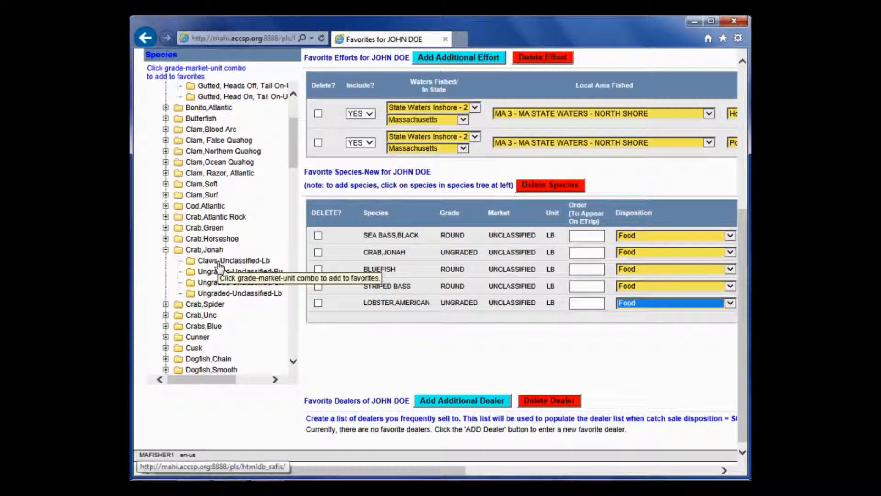
{"action": "scroll", "coordinate": [216, 266], "scroll_direction": "down", "scroll_amount": 10}
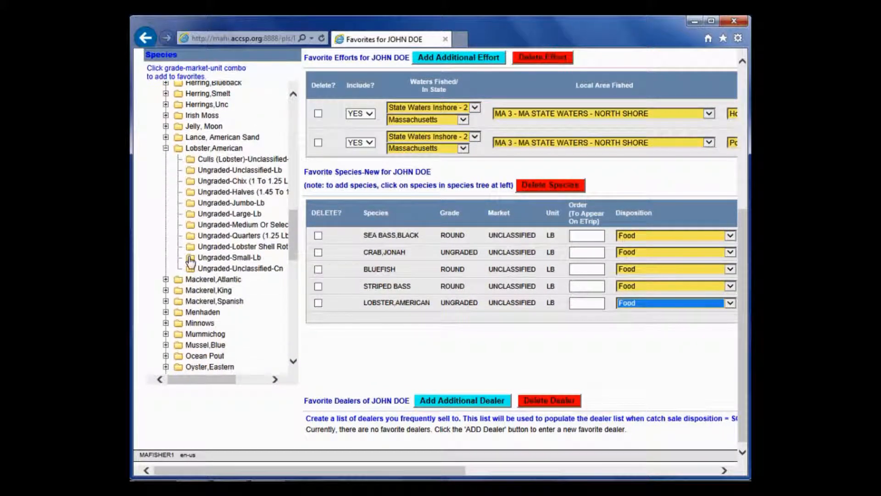
{"action": "scroll", "coordinate": [190, 261], "scroll_direction": "down", "scroll_amount": 10}
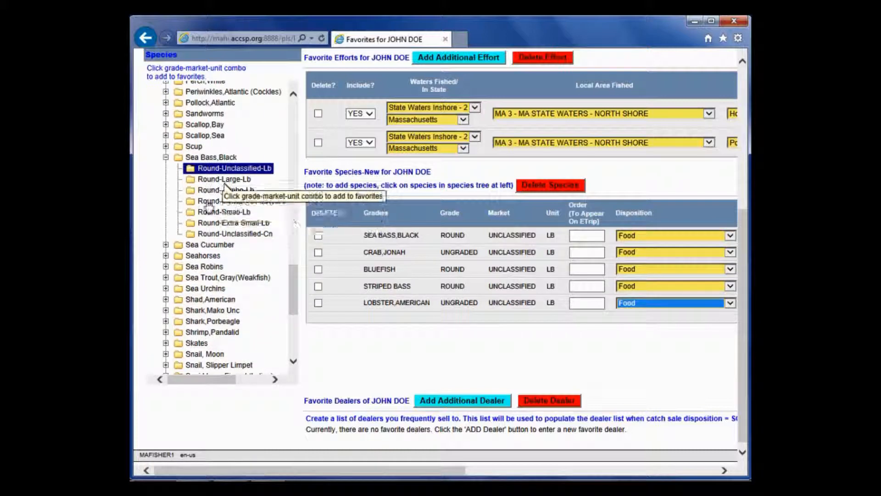
{"action": "scroll", "coordinate": [228, 186], "scroll_direction": "down", "scroll_amount": 4}
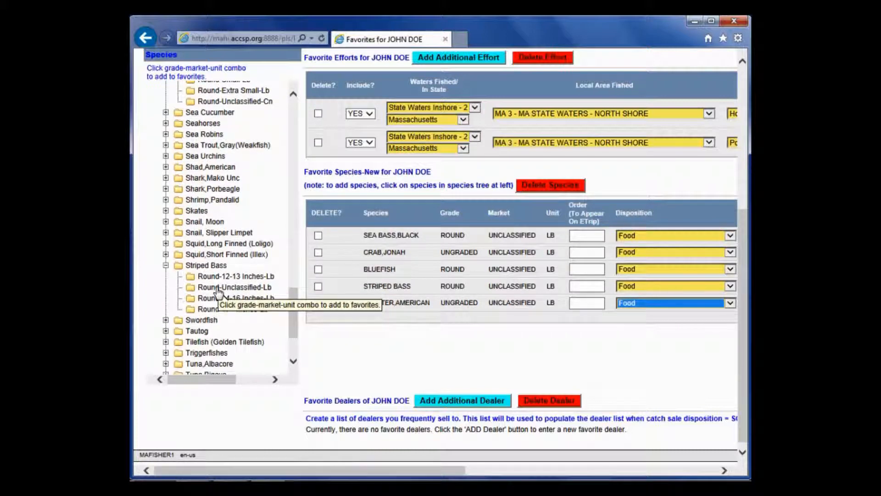
{"action": "left_click", "coordinate": [217, 288]}
Set the disposition of the newly added striped bass in the first species row to Personal Use.
{"action": "left_click_drag", "start_coordinate": [439, 473], "coordinate": [517, 475]}
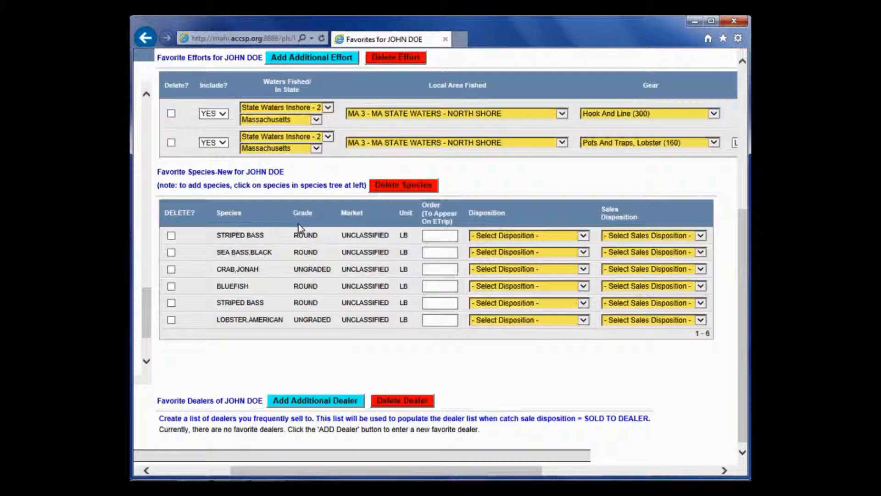
{"action": "left_click", "coordinate": [487, 236]}
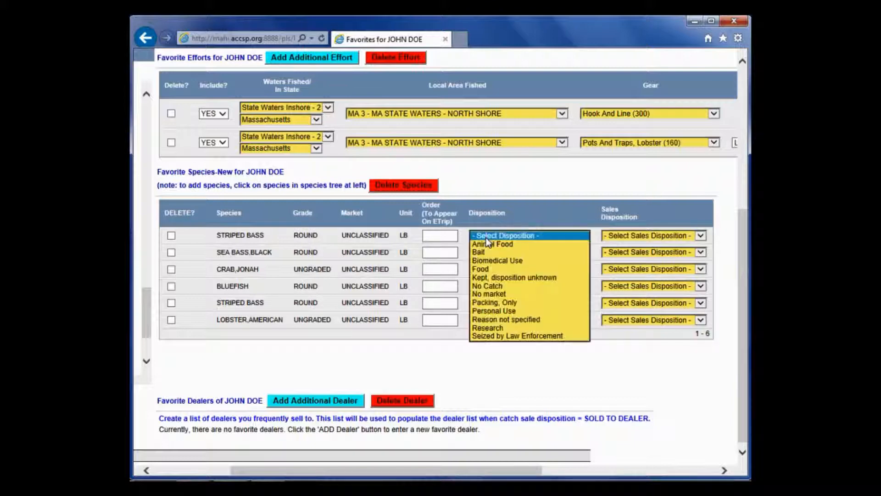
{"action": "left_click", "coordinate": [486, 311]}
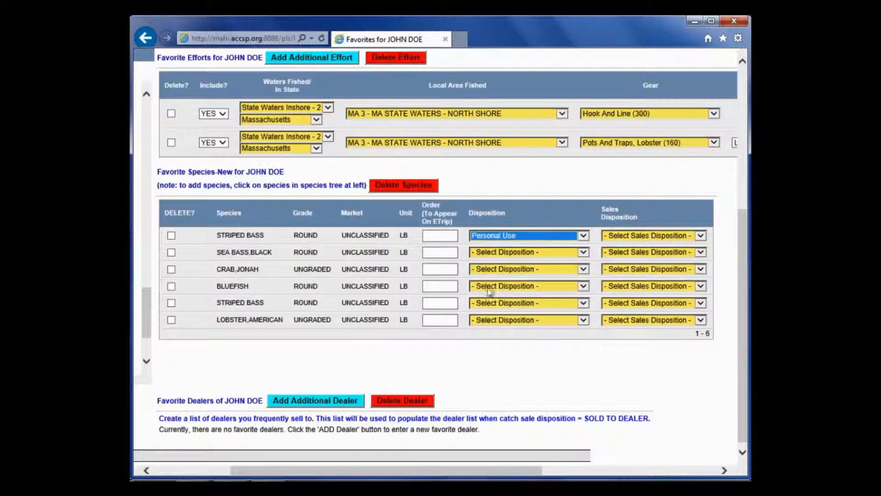
Set the disposition to Food for black sea bass, Jonah crab, bluefish, the other striped bass entry and American lobster.
{"action": "left_click", "coordinate": [488, 253]}
{"action": "left_click", "coordinate": [488, 286]}
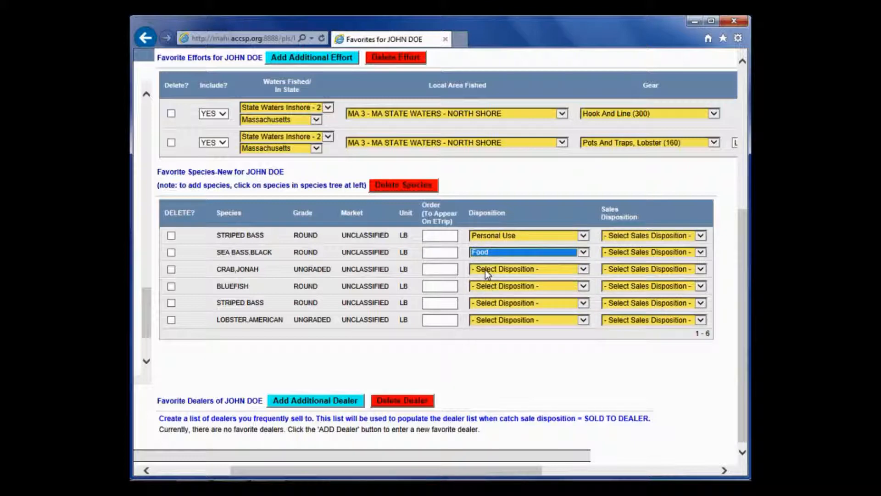
{"action": "left_click", "coordinate": [487, 270]}
{"action": "left_click", "coordinate": [488, 302]}
{"action": "left_click", "coordinate": [490, 286]}
{"action": "left_click", "coordinate": [488, 320]}
{"action": "left_click", "coordinate": [488, 303]}
{"action": "left_click", "coordinate": [490, 337]}
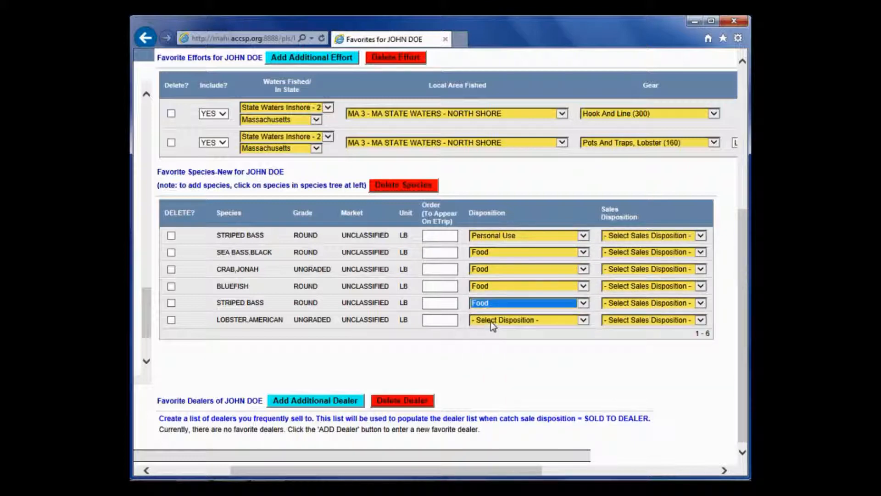
{"action": "left_click", "coordinate": [493, 320]}
{"action": "left_click", "coordinate": [488, 354]}
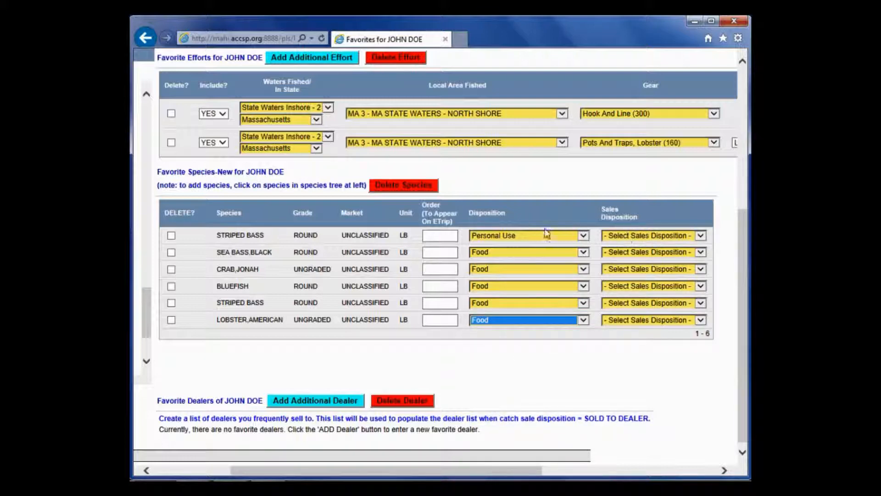
Set the sales disposition to No Sale - Retained for the personal-use striped bass and to Sold to Dealer for black sea bass and Jonah crab.
{"action": "left_click", "coordinate": [615, 236]}
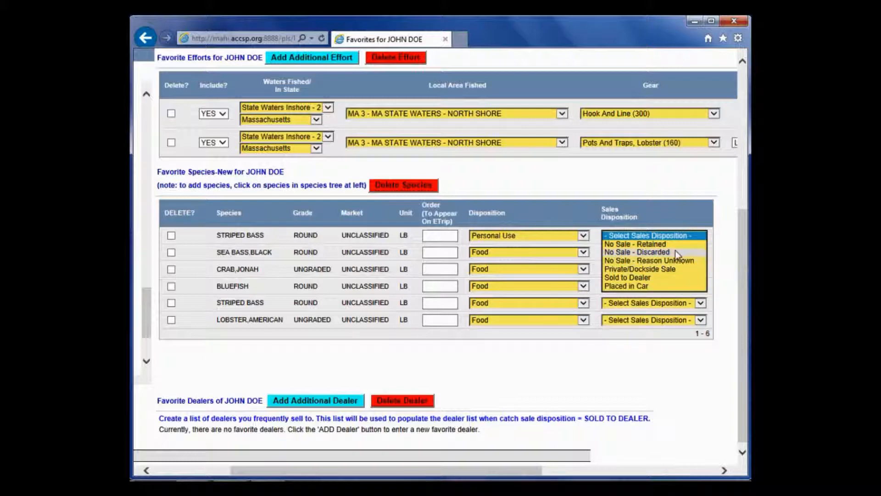
{"action": "left_click", "coordinate": [649, 246]}
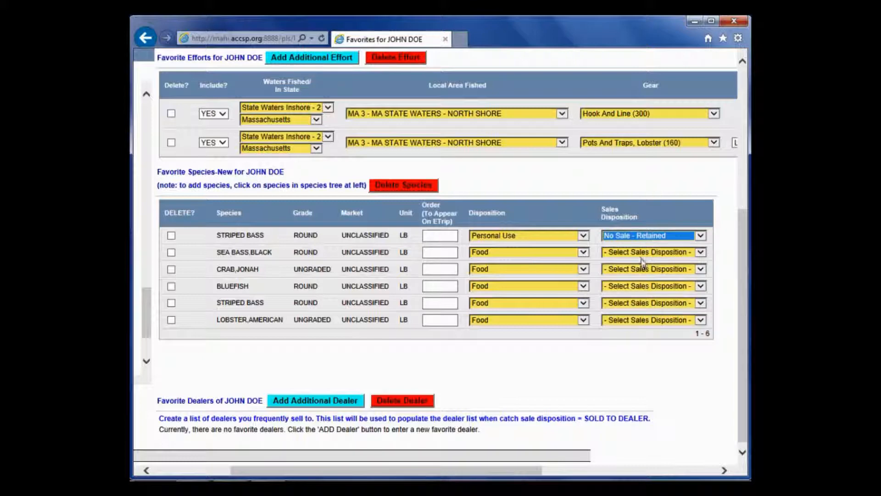
{"action": "left_click", "coordinate": [641, 255]}
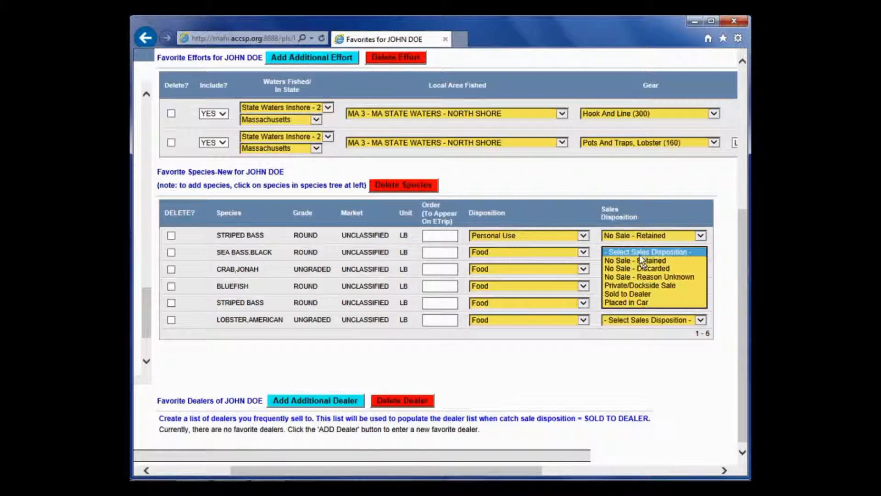
{"action": "left_click", "coordinate": [642, 288]}
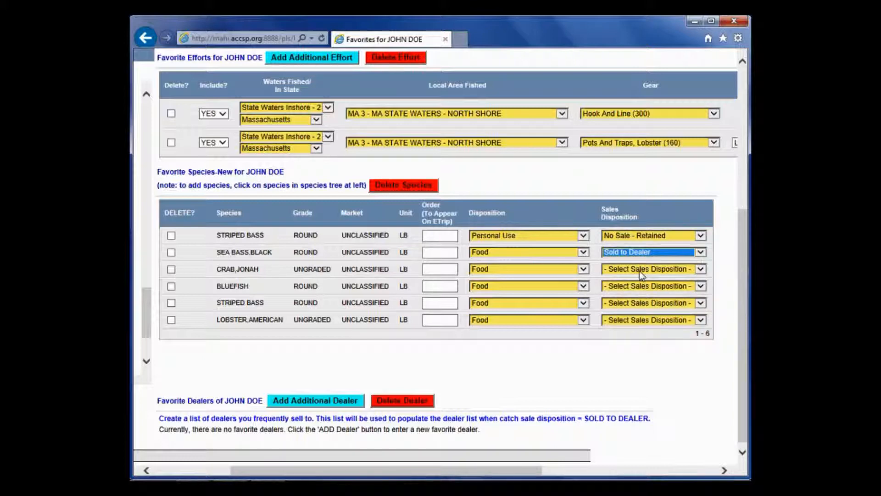
{"action": "left_click", "coordinate": [641, 272]}
{"action": "left_click", "coordinate": [641, 303]}
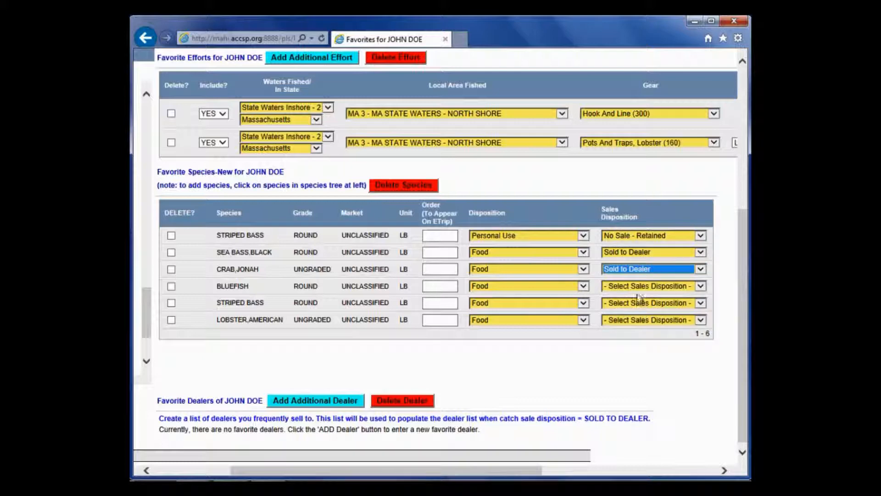
Set the sales disposition to Sold to Dealer for bluefish and the Food striped bass, and to Placed in Car for American lobster.
{"action": "left_click", "coordinate": [641, 289]}
{"action": "left_click", "coordinate": [644, 321]}
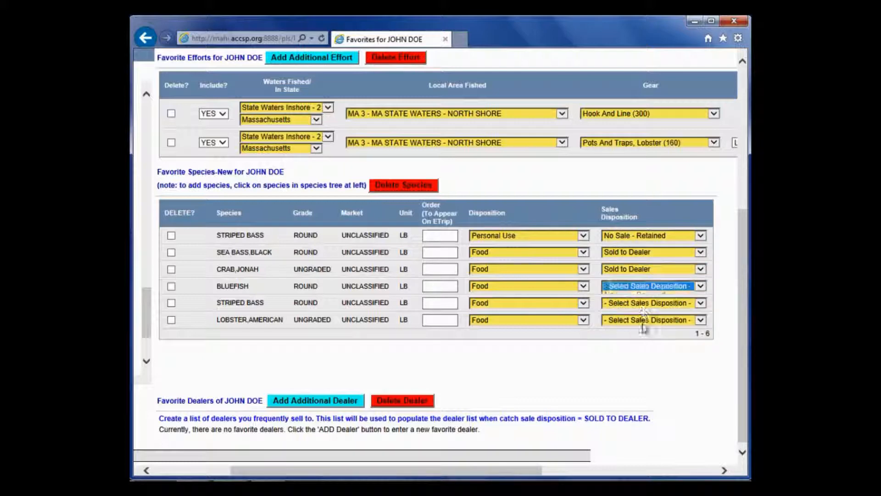
{"action": "left_click", "coordinate": [644, 307]}
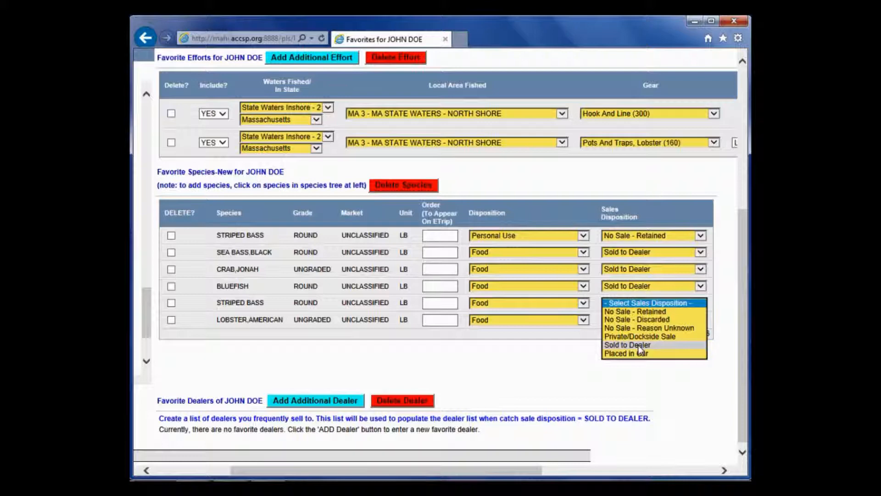
{"action": "left_click", "coordinate": [645, 345]}
{"action": "left_click", "coordinate": [645, 320]}
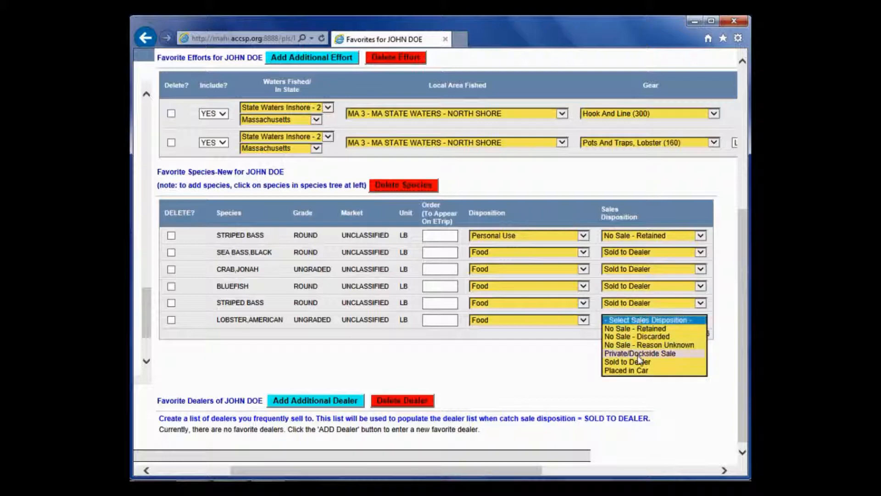
{"action": "left_click", "coordinate": [639, 371]}
Save the favorites with the completed species dispositions and sales dispositions.
{"action": "scroll", "coordinate": [570, 359], "scroll_direction": "down", "scroll_amount": 1}
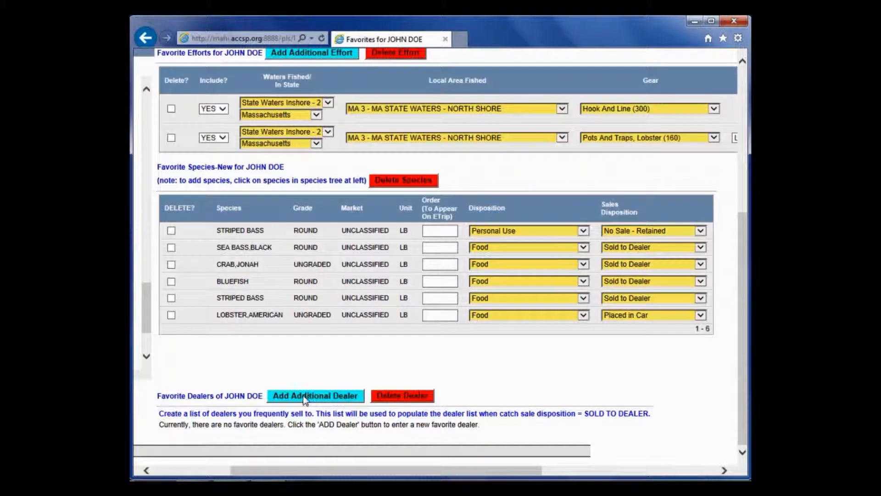
{"action": "left_click_drag", "start_coordinate": [535, 470], "coordinate": [467, 470]}
{"action": "scroll", "coordinate": [396, 418], "scroll_direction": "up", "scroll_amount": 5}
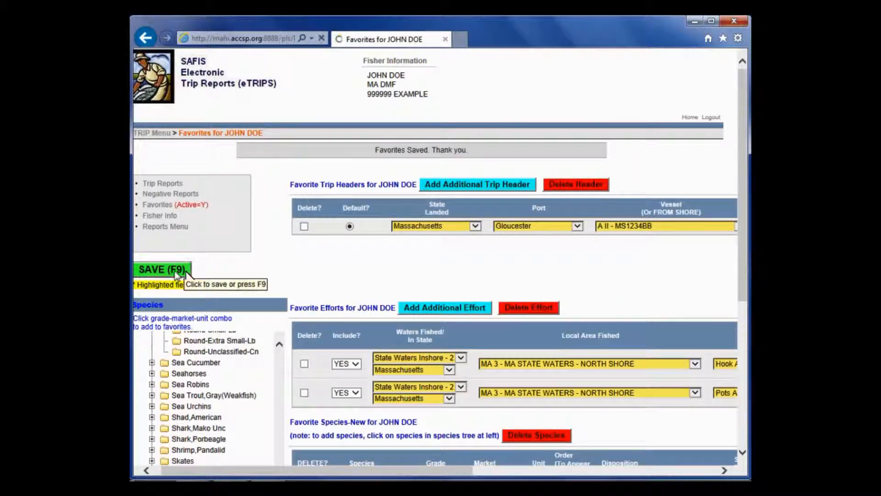
{"action": "left_click", "coordinate": [176, 269]}
Start adding a favorite dealer and search the Massachusetts dealer list for "red".
{"action": "scroll", "coordinate": [424, 255], "scroll_direction": "down", "scroll_amount": 5}
{"action": "left_click_drag", "start_coordinate": [427, 471], "coordinate": [531, 477]}
{"action": "scroll", "coordinate": [539, 383], "scroll_direction": "up", "scroll_amount": 5}
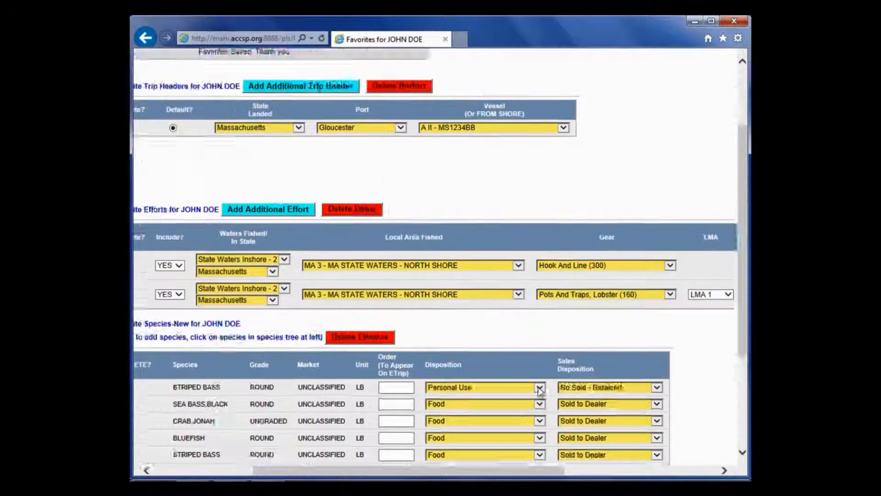
{"action": "scroll", "coordinate": [539, 384], "scroll_direction": "down", "scroll_amount": 1}
{"action": "scroll", "coordinate": [539, 384], "scroll_direction": "down", "scroll_amount": 4}
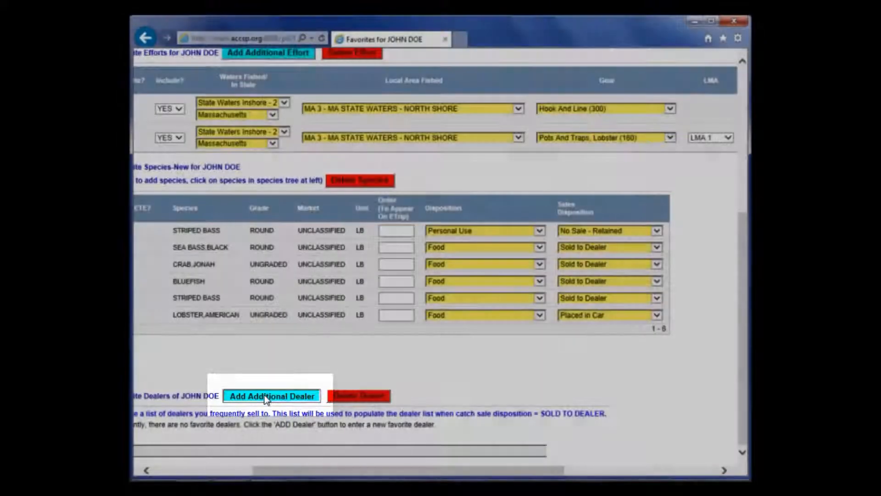
{"action": "left_click", "coordinate": [266, 396]}
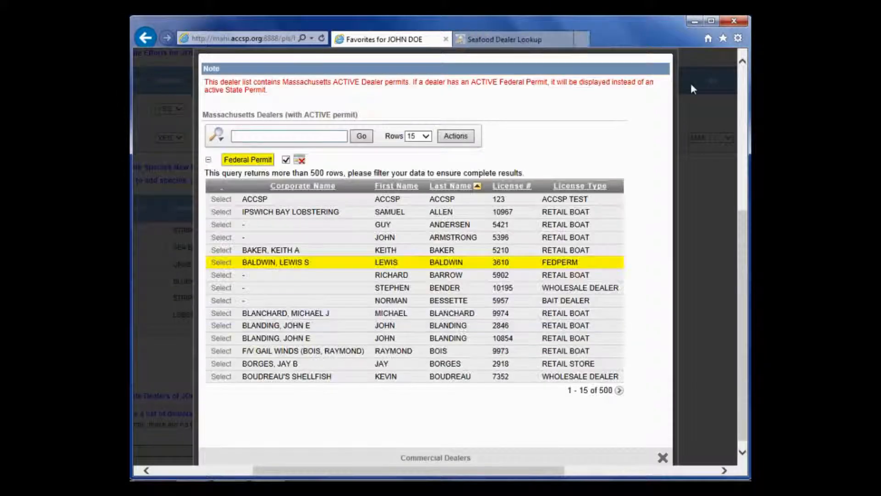
{"action": "left_click", "coordinate": [312, 138]}
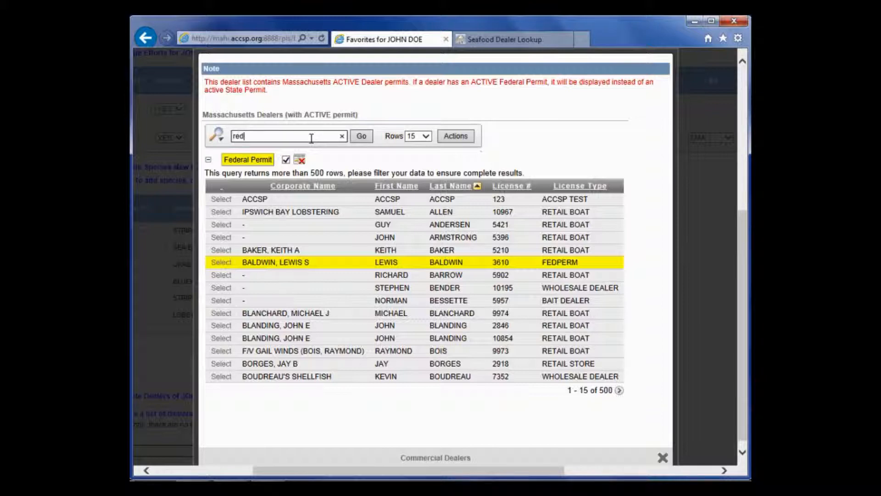
{"action": "key", "text": "Return"}
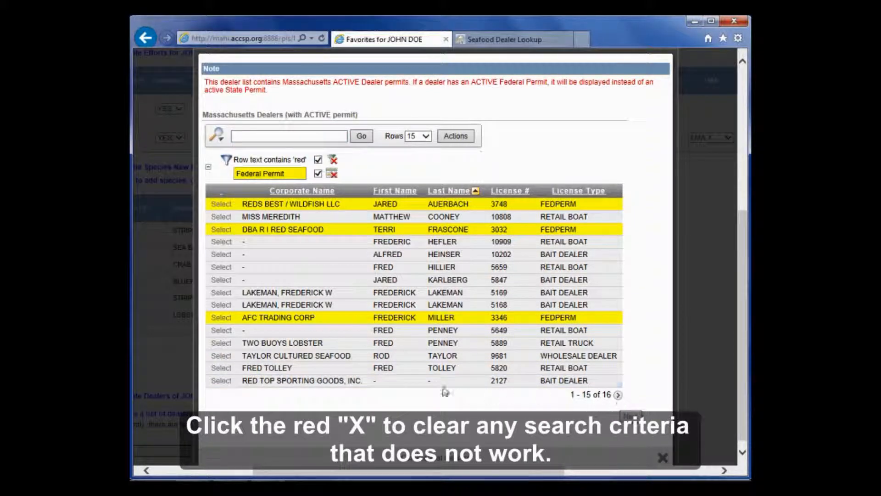
Narrow the dealer search with "best" and add REDS BEST / WILDFISH LLC to the favorite dealers.
{"action": "left_click", "coordinate": [300, 137]}
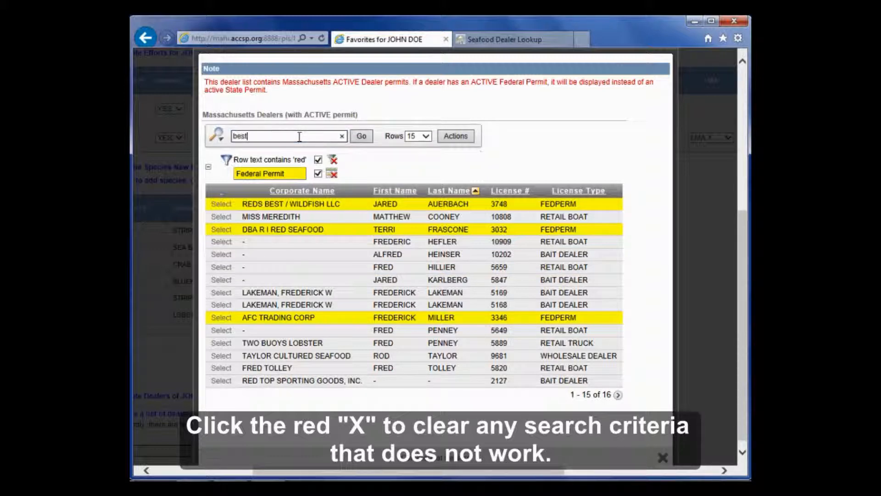
{"action": "type", "text": "best"}
{"action": "key", "text": "Return"}
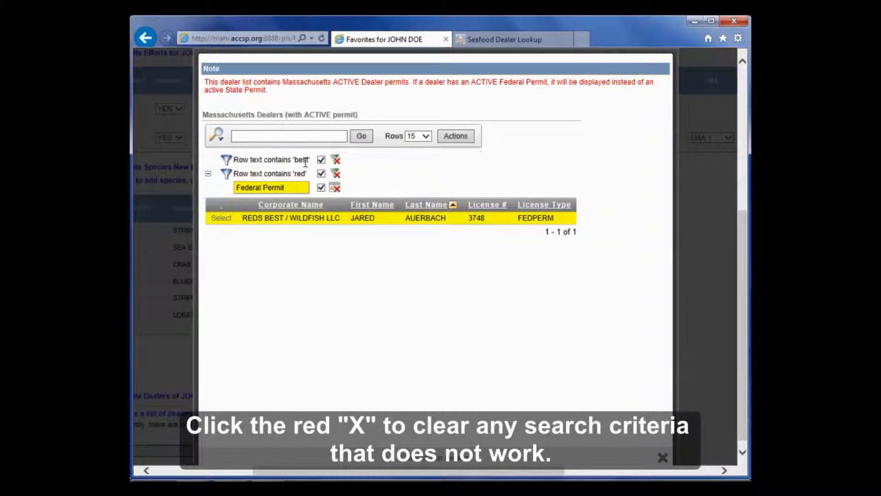
{"action": "left_click", "coordinate": [221, 218]}
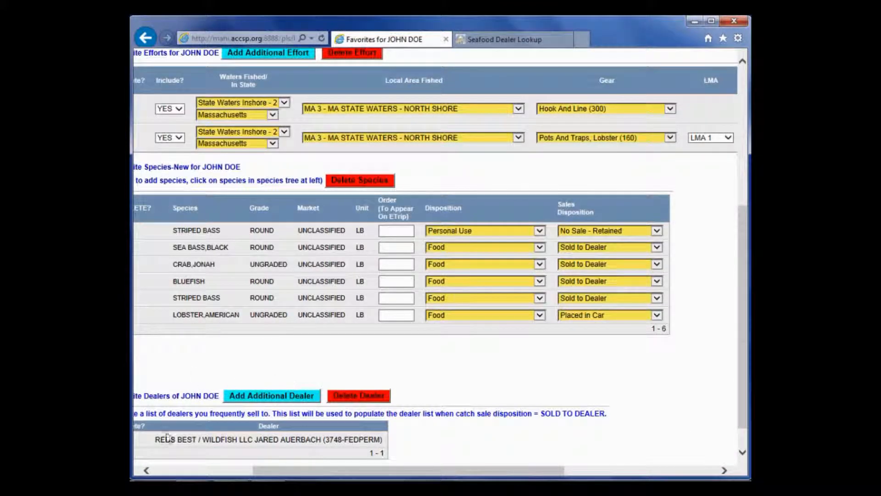
Start adding another favorite dealer and clear the "best" and "red" filters from the dealer list.
{"action": "left_click_drag", "start_coordinate": [416, 470], "coordinate": [388, 470]}
{"action": "left_click", "coordinate": [337, 395]}
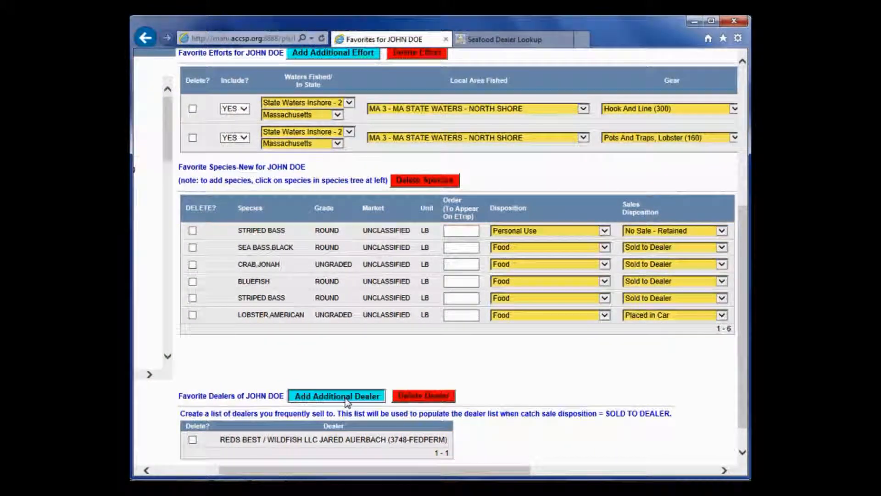
{"action": "left_click", "coordinate": [334, 161]}
{"action": "left_click", "coordinate": [334, 160]}
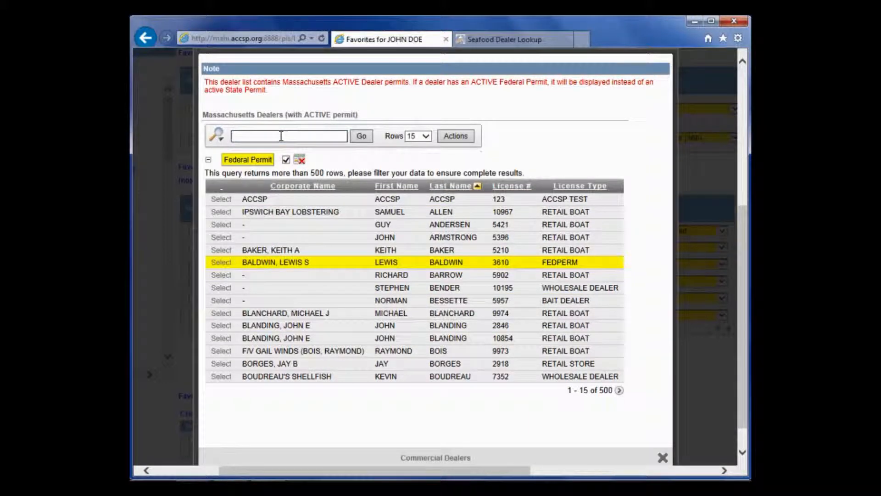
Search the Massachusetts dealers for "joe" and add CAPT. JOE & SONS, INC. to the favorite dealers.
{"action": "left_click", "coordinate": [281, 136]}
{"action": "type", "text": "joe"}
{"action": "key", "text": "Return"}
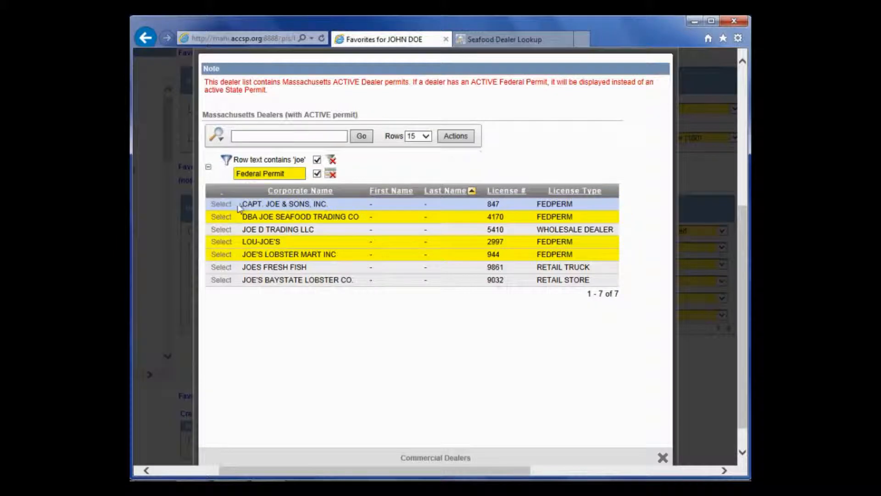
{"action": "left_click", "coordinate": [223, 205]}
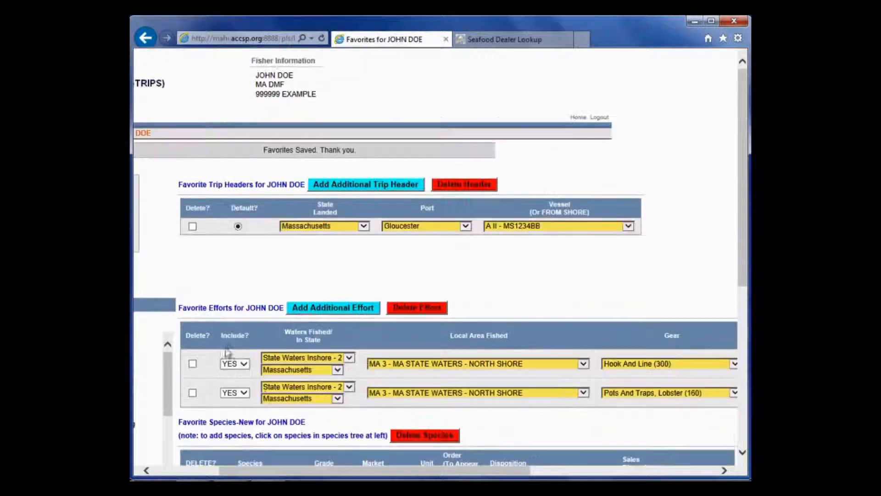
Add a favorite disposition set to No Catch and save the favorites.
{"action": "left_click_drag", "start_coordinate": [397, 473], "coordinate": [612, 472]}
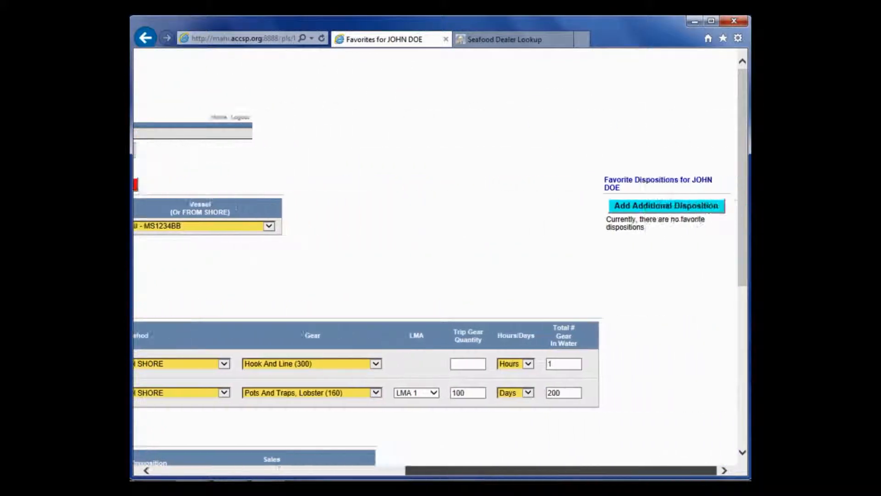
{"action": "left_click", "coordinate": [654, 208]}
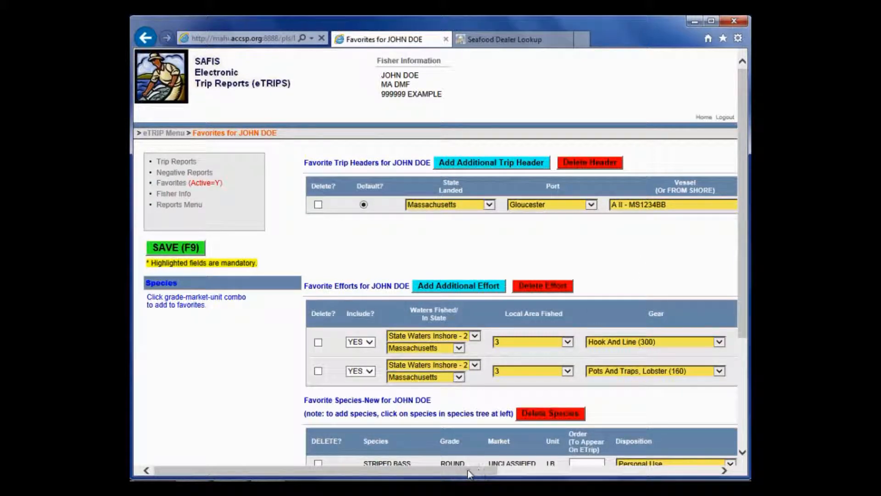
{"action": "left_click_drag", "start_coordinate": [451, 471], "coordinate": [703, 475]}
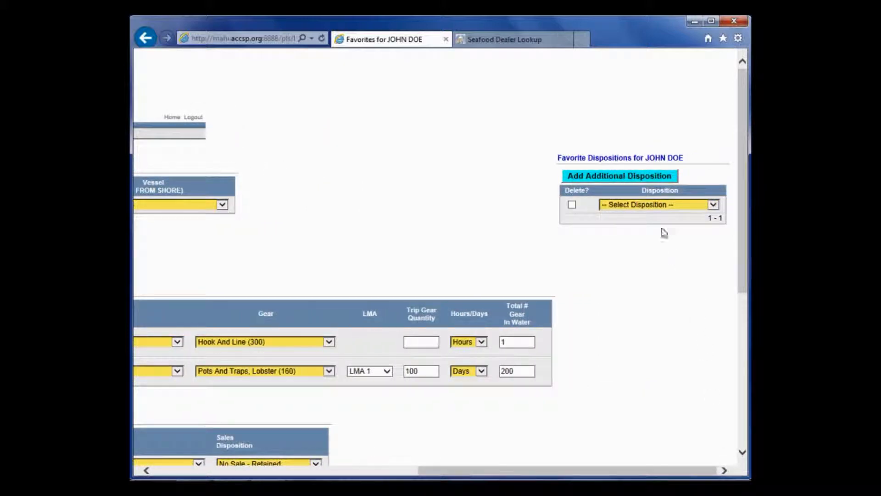
{"action": "left_click", "coordinate": [658, 206]}
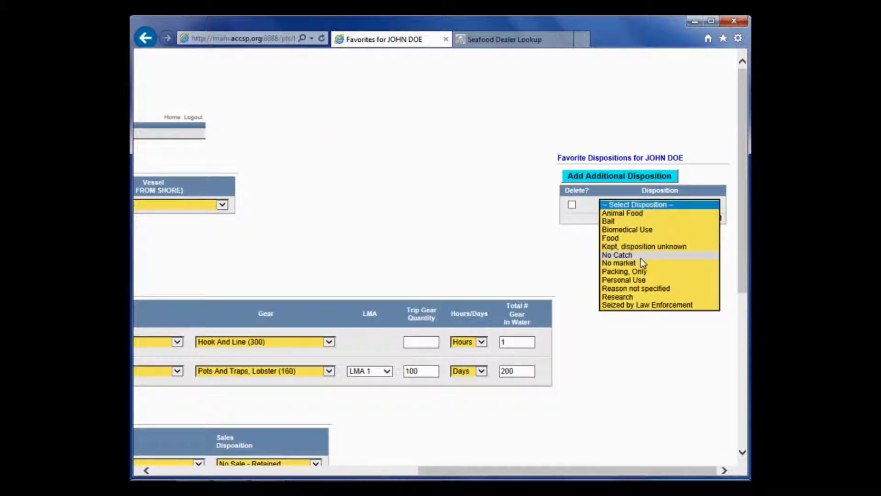
{"action": "left_click", "coordinate": [641, 256]}
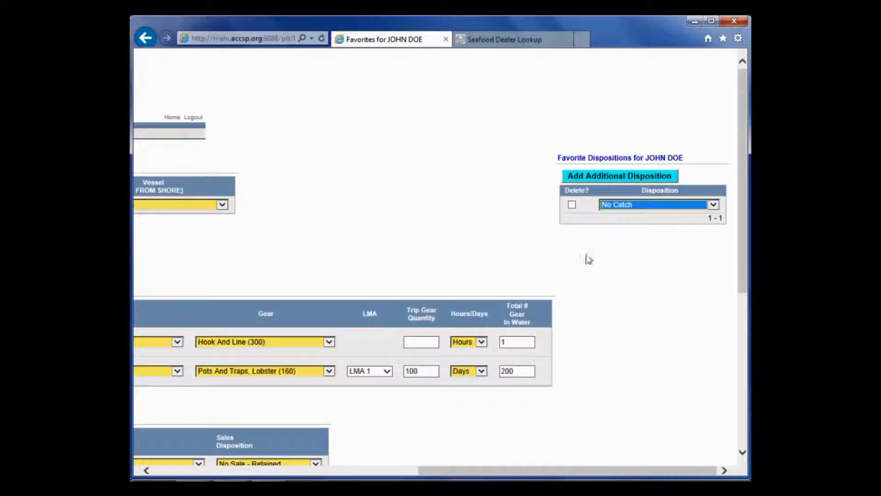
{"action": "left_click_drag", "start_coordinate": [452, 471], "coordinate": [170, 469]}
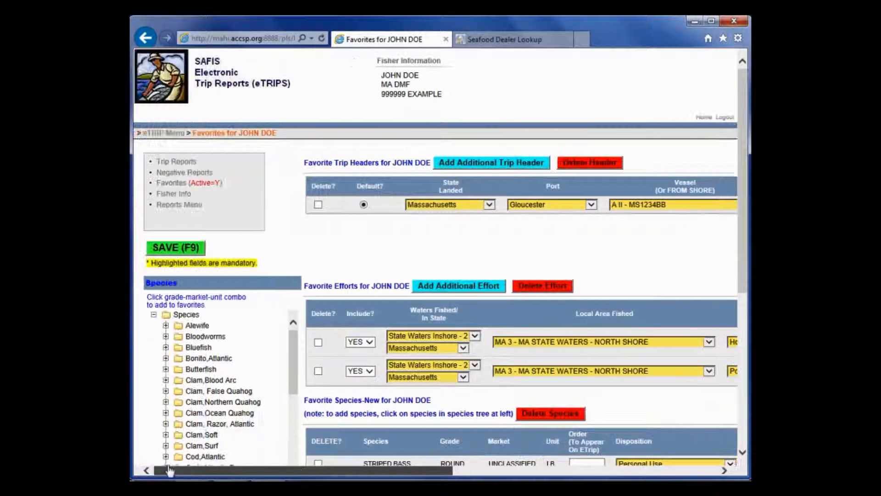
{"action": "left_click", "coordinate": [177, 247]}
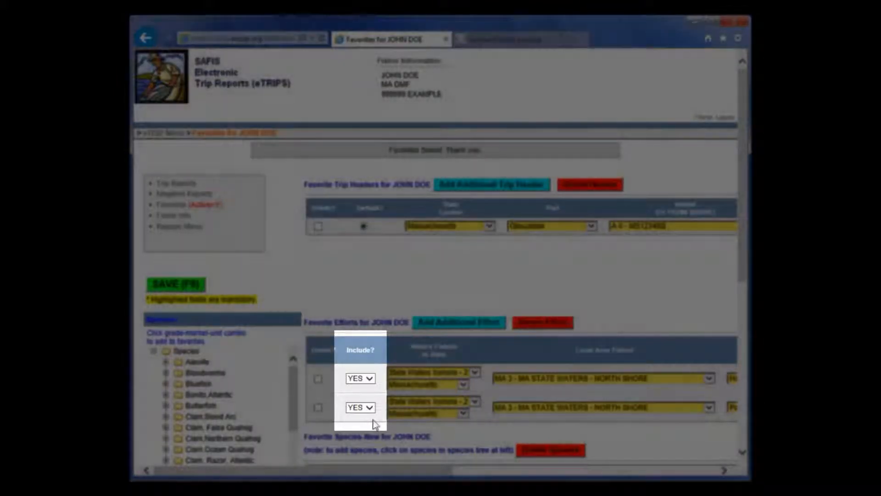
Set Include to NO for the second favorite effort, the lobster pots and traps.
{"action": "left_click", "coordinate": [368, 378]}
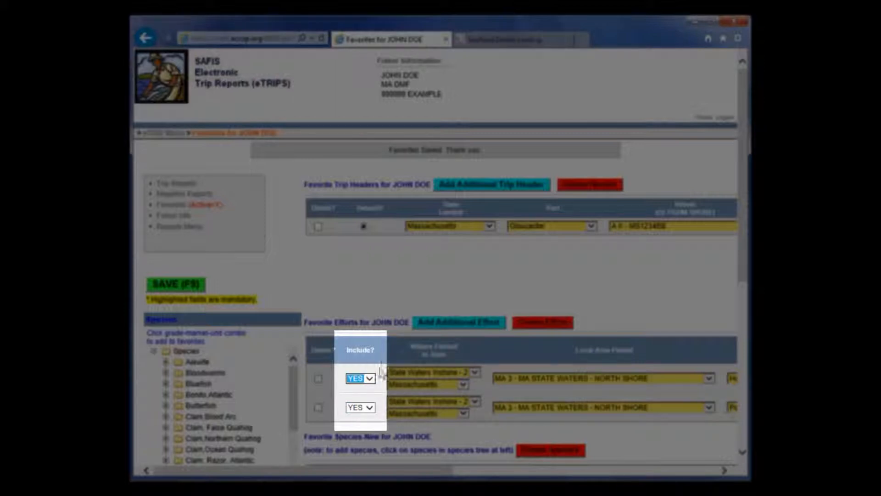
{"action": "left_click", "coordinate": [370, 411]}
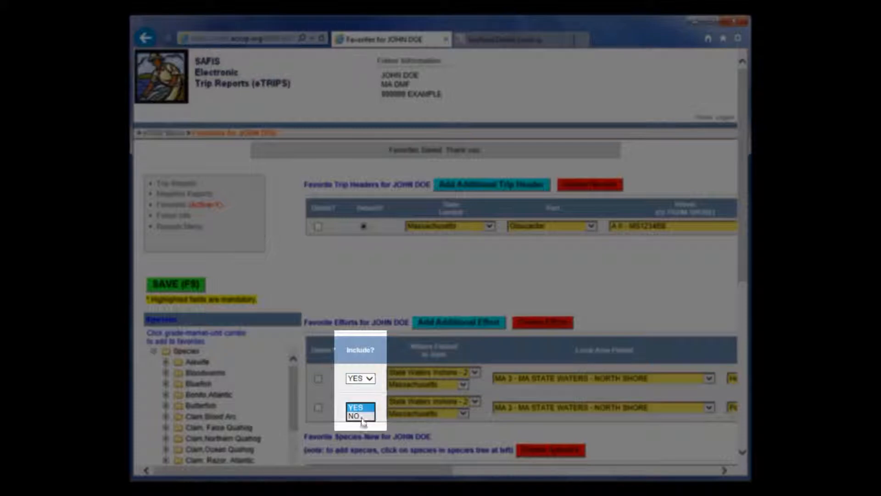
{"action": "left_click", "coordinate": [360, 422]}
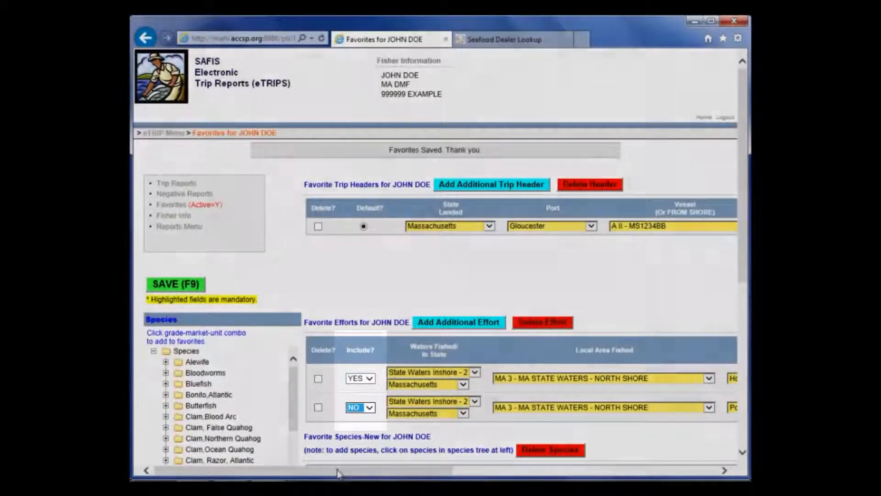
{"action": "left_click_drag", "start_coordinate": [342, 471], "coordinate": [404, 472]}
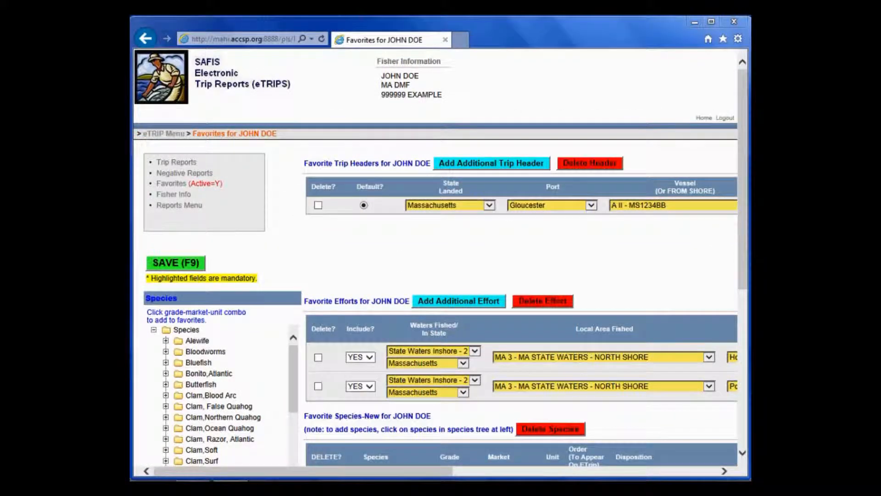
Set the favorite species order to 1 for Personal Use striped bass, 2 for Food striped bass and 3 for bluefish.
{"action": "left_click_drag", "start_coordinate": [749, 227], "coordinate": [744, 344]}
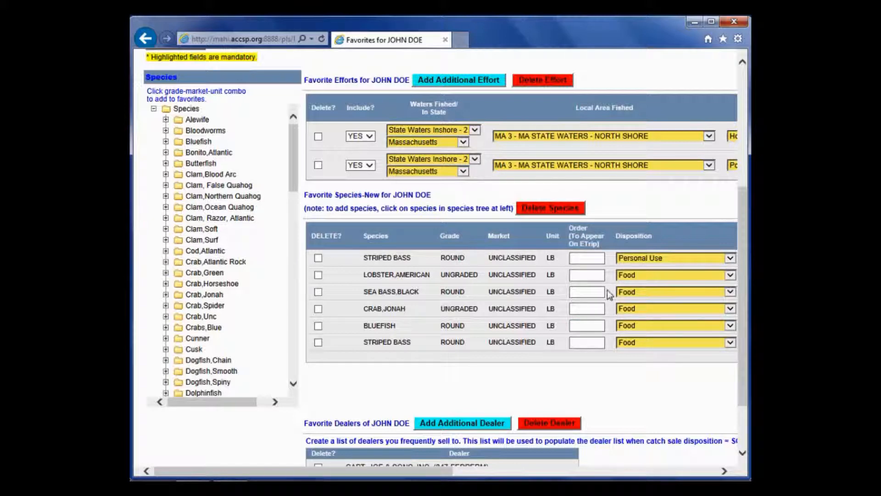
{"action": "left_click", "coordinate": [587, 258]}
{"action": "type", "text": "1"}
{"action": "left_click", "coordinate": [586, 343]}
{"action": "type", "text": "2"}
{"action": "left_click", "coordinate": [585, 326]}
Set the species order to 4 for black sea bass, 5 for American lobster and 6 for Jonah crab, and save the favorites.
{"action": "left_click", "coordinate": [586, 292]}
{"action": "type", "text": "4"}
{"action": "left_click", "coordinate": [582, 275]}
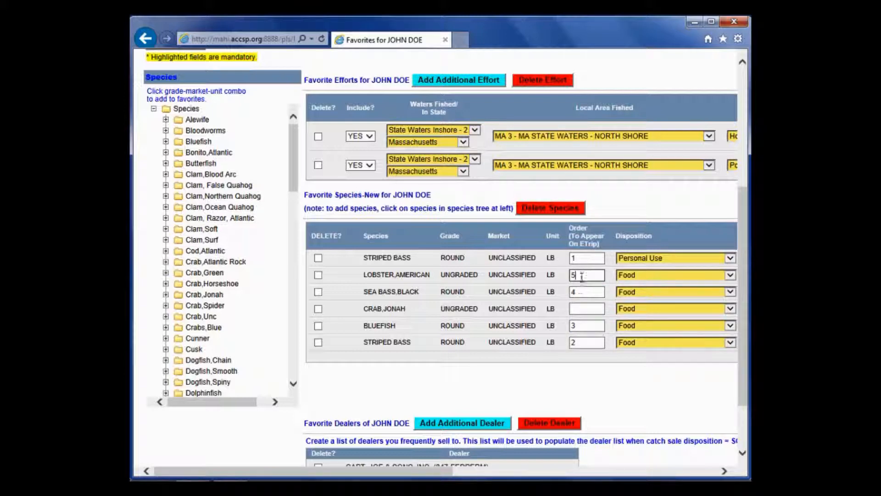
{"action": "left_click", "coordinate": [581, 308]}
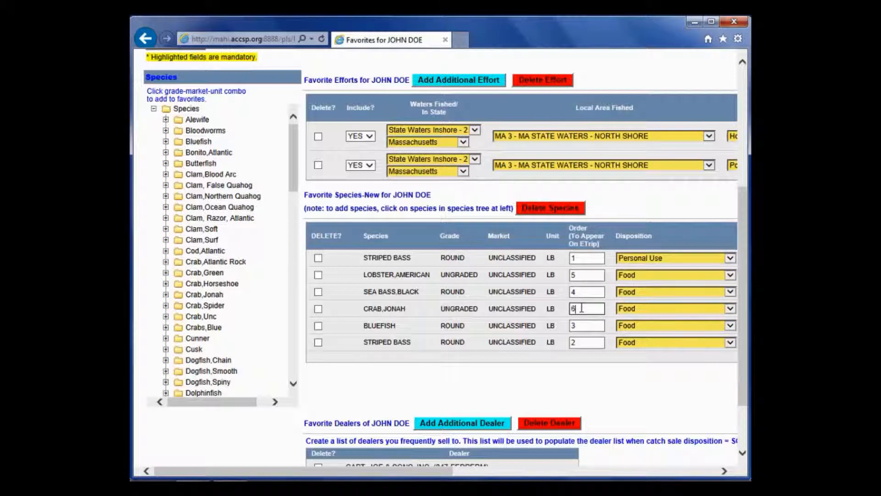
{"action": "scroll", "coordinate": [582, 308], "scroll_direction": "up", "scroll_amount": 3}
{"action": "left_click", "coordinate": [195, 233]}
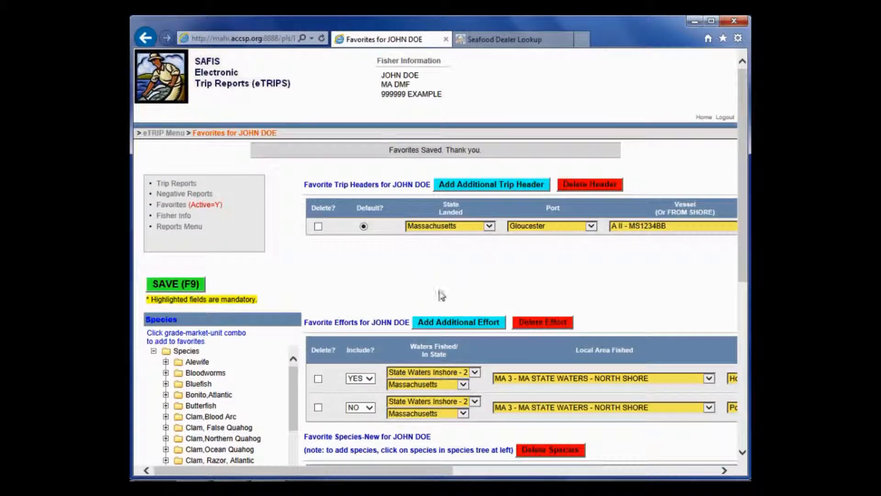
Go to the trip reports, create a new trip report and review its header, efforts and catches prefilled from the favorites.
{"action": "left_click", "coordinate": [182, 186]}
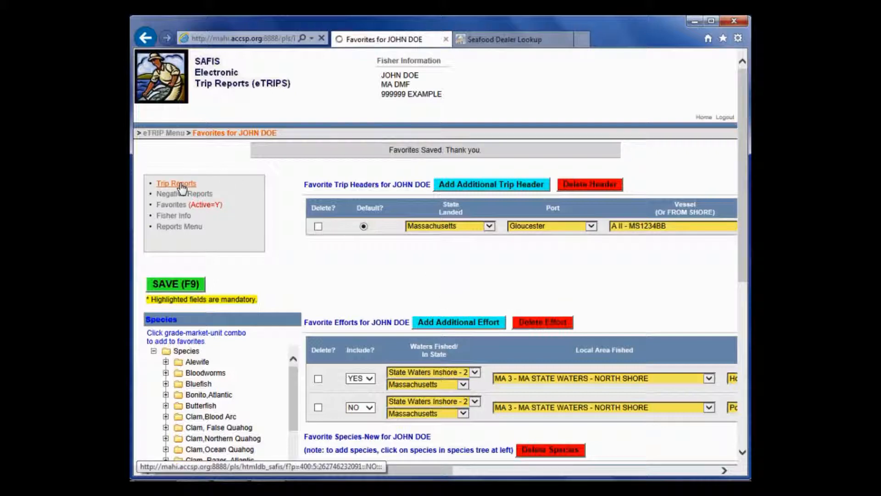
{"action": "left_click", "coordinate": [338, 154]}
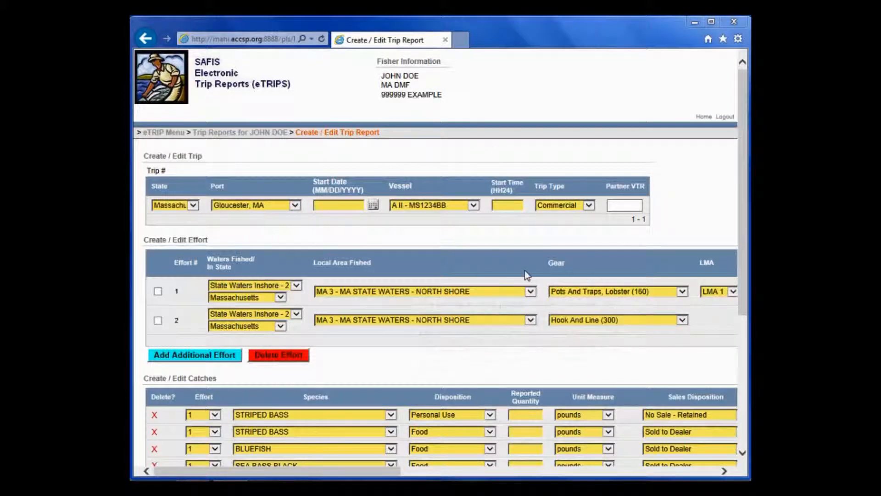
{"action": "scroll", "coordinate": [407, 380], "scroll_direction": "down", "scroll_amount": 4}
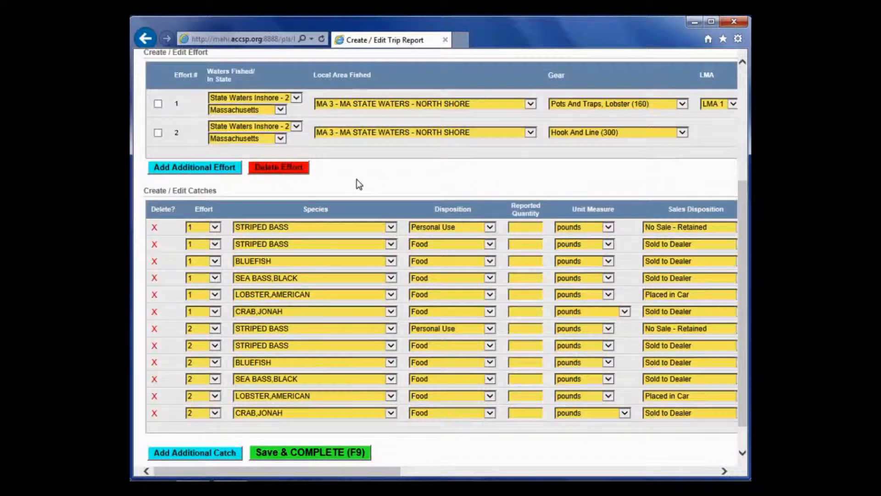
{"action": "scroll", "coordinate": [359, 184], "scroll_direction": "up", "scroll_amount": 3}
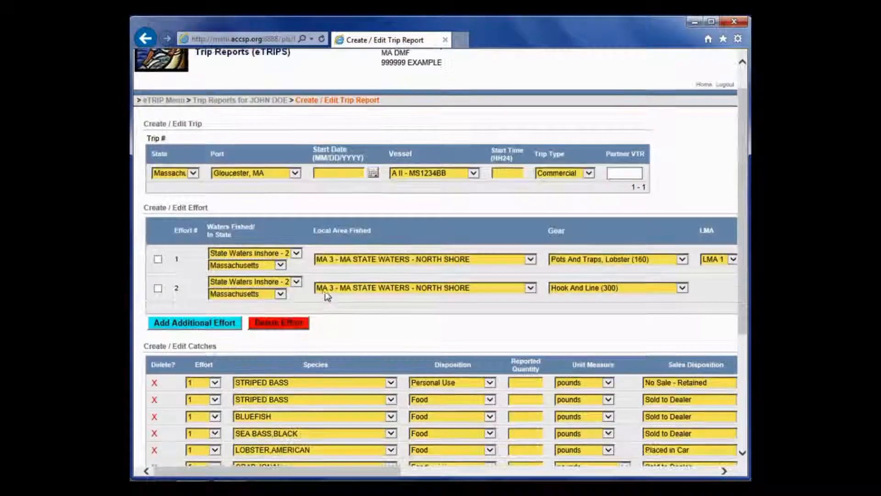
{"action": "scroll", "coordinate": [348, 332], "scroll_direction": "up", "scroll_amount": 1}
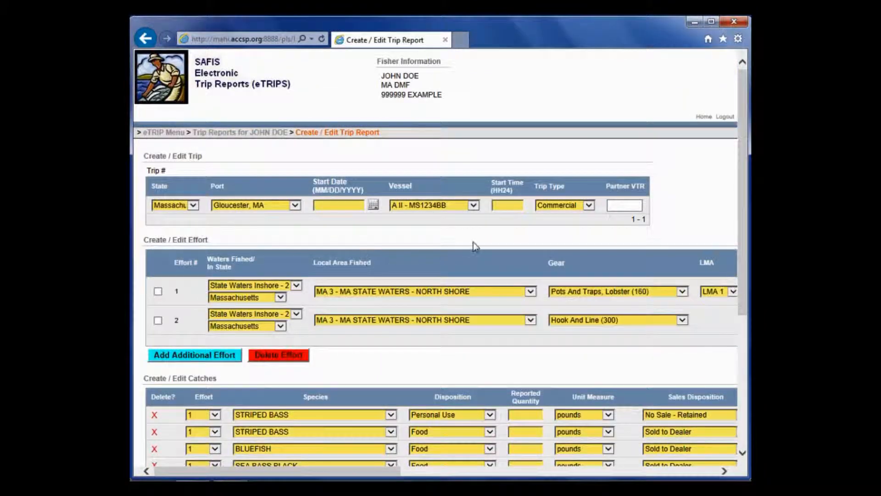